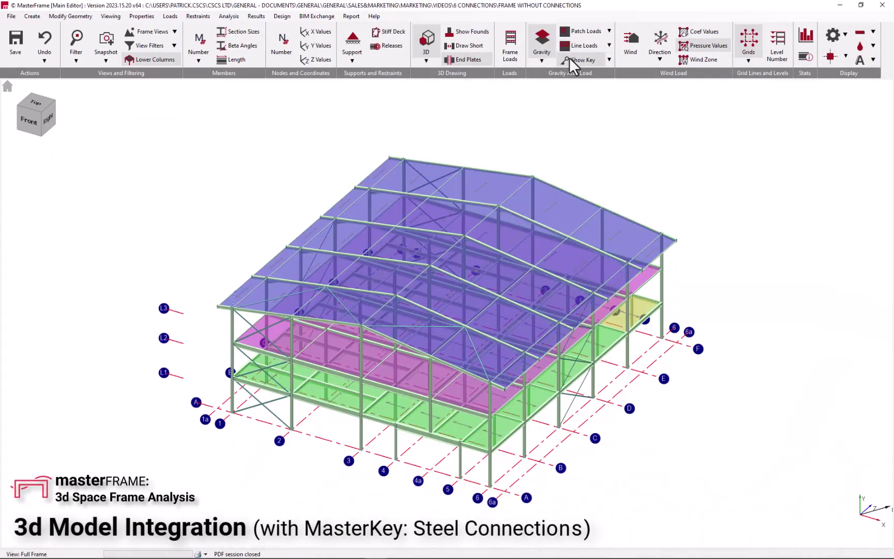
Hide the gravity area loads and their key so only the steel frame is displayed
{"action": "left_click", "coordinate": [570, 59]}
{"action": "left_click", "coordinate": [541, 41]}
{"action": "middle_click_drag", "start_coordinate": [398, 328], "coordinate": [442, 308]}
{"action": "left_click", "coordinate": [6, 88]}
Filter the model to the bay between grid lines C and D and view it in 3D
{"action": "middle_click_drag", "start_coordinate": [664, 402], "coordinate": [502, 399]}
{"action": "left_click", "coordinate": [76, 44]}
{"action": "left_click_drag", "start_coordinate": [396, 179], "coordinate": [495, 480]}
{"action": "left_click", "coordinate": [29, 123]}
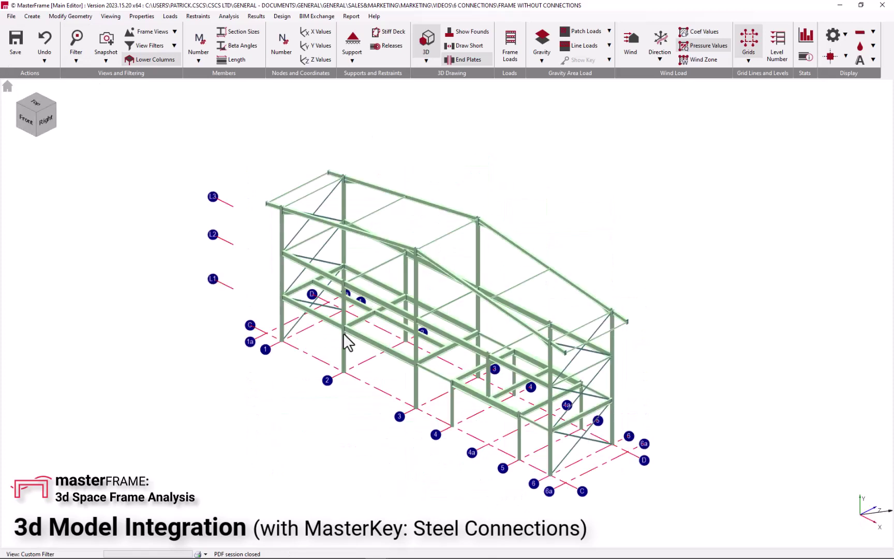
Examine the beam-to-column, beam-to-beam, eaves and bracing joints of the isolated bay up close
{"action": "scroll", "coordinate": [452, 311], "scroll_direction": "up", "scroll_amount": 10}
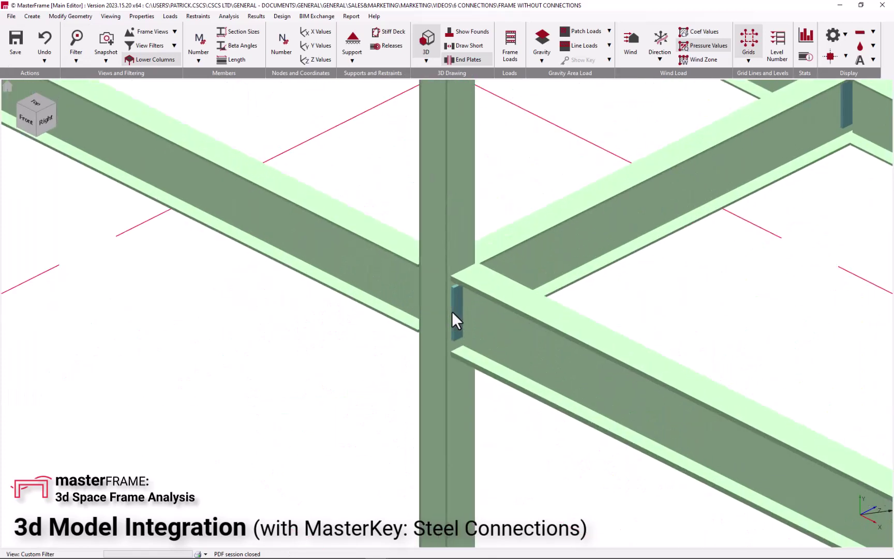
{"action": "middle_click_drag", "start_coordinate": [717, 172], "coordinate": [335, 371]}
{"action": "scroll", "coordinate": [426, 315], "scroll_direction": "down", "scroll_amount": 8}
{"action": "middle_click_drag", "start_coordinate": [434, 321], "coordinate": [52, 225]}
{"action": "scroll", "coordinate": [510, 395], "scroll_direction": "up", "scroll_amount": 3}
{"action": "middle_click_drag", "start_coordinate": [394, 393], "coordinate": [401, 271]}
{"action": "scroll", "coordinate": [665, 444], "scroll_direction": "down", "scroll_amount": 3}
{"action": "scroll", "coordinate": [666, 444], "scroll_direction": "down", "scroll_amount": 3}
{"action": "middle_click_drag", "start_coordinate": [311, 222], "coordinate": [365, 357]}
{"action": "middle_click_drag", "start_coordinate": [296, 283], "coordinate": [179, 179]}
{"action": "scroll", "coordinate": [449, 344], "scroll_direction": "up", "scroll_amount": 6}
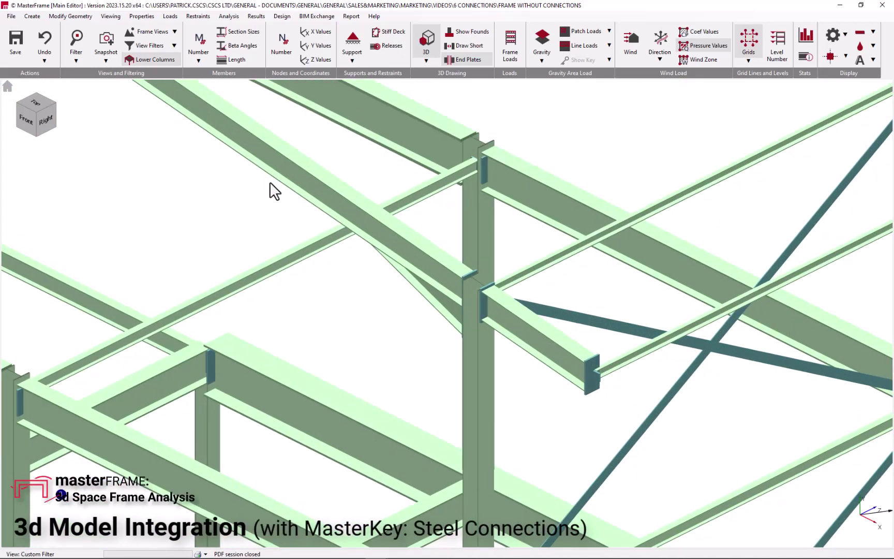
{"action": "middle_click_drag", "start_coordinate": [229, 142], "coordinate": [796, 547]}
{"action": "middle_click_drag", "start_coordinate": [259, 176], "coordinate": [647, 453]}
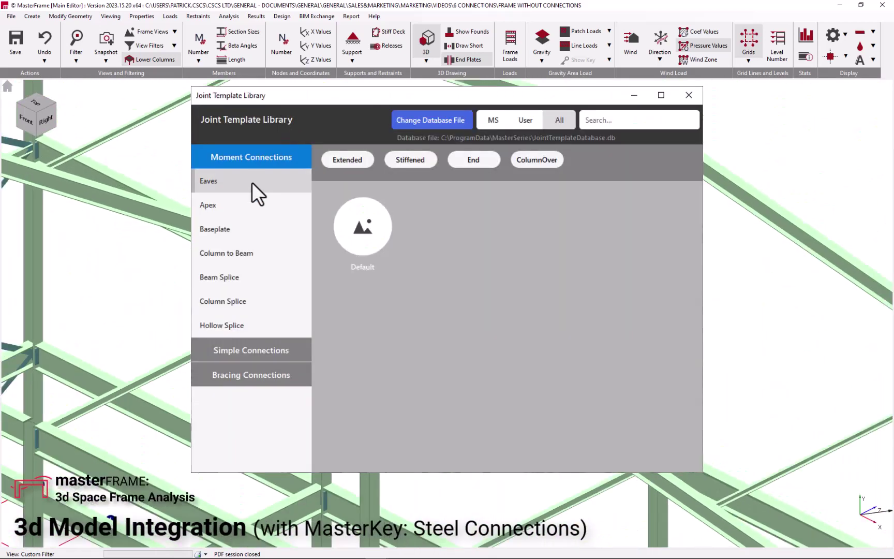
Browse the Moment Connections templates in the Joint Template Library, covering Eaves, Baseplate, Beam Splice and Hollow Splice
{"action": "left_click", "coordinate": [252, 182]}
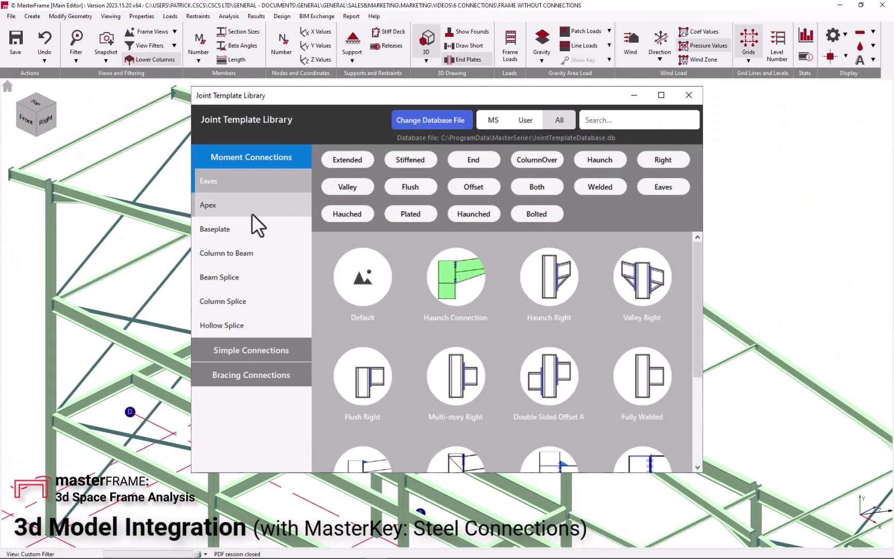
{"action": "left_click", "coordinate": [252, 229]}
{"action": "left_click", "coordinate": [253, 276]}
{"action": "left_click", "coordinate": [256, 325]}
Browse the library's Simple Connections templates for end plates, web angle cleats and fin plates, plus the Bracing Connections templates
{"action": "left_click", "coordinate": [255, 350]}
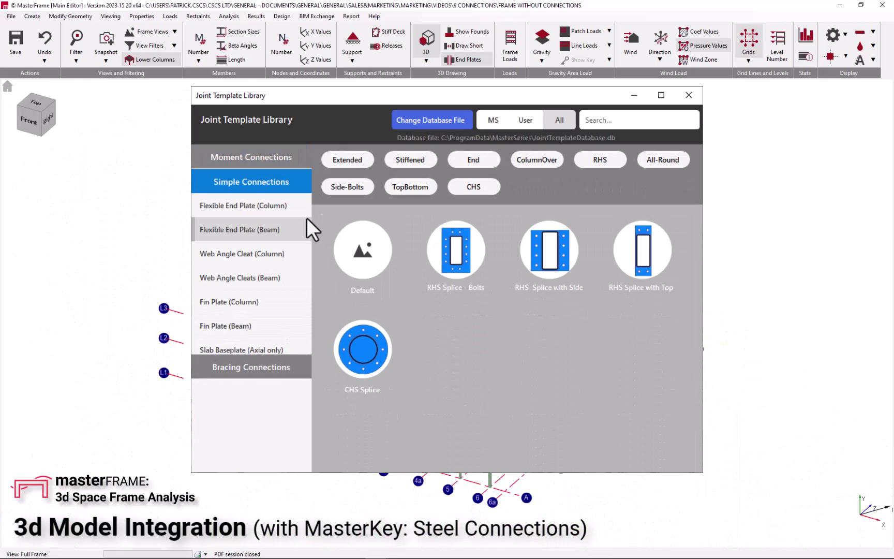
{"action": "left_click", "coordinate": [297, 207]}
{"action": "left_click", "coordinate": [284, 254]}
{"action": "left_click", "coordinate": [290, 325]}
{"action": "left_click", "coordinate": [282, 375]}
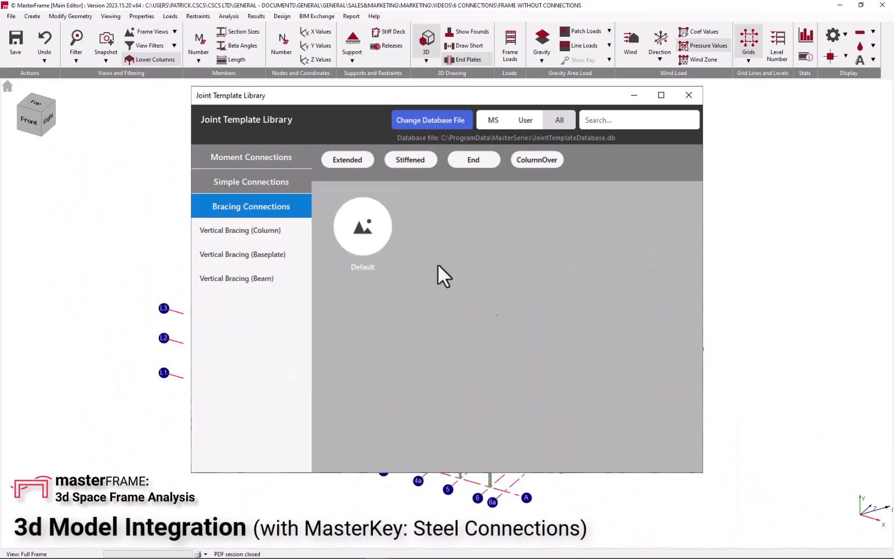
{"action": "left_click", "coordinate": [272, 254]}
{"action": "left_click", "coordinate": [248, 302]}
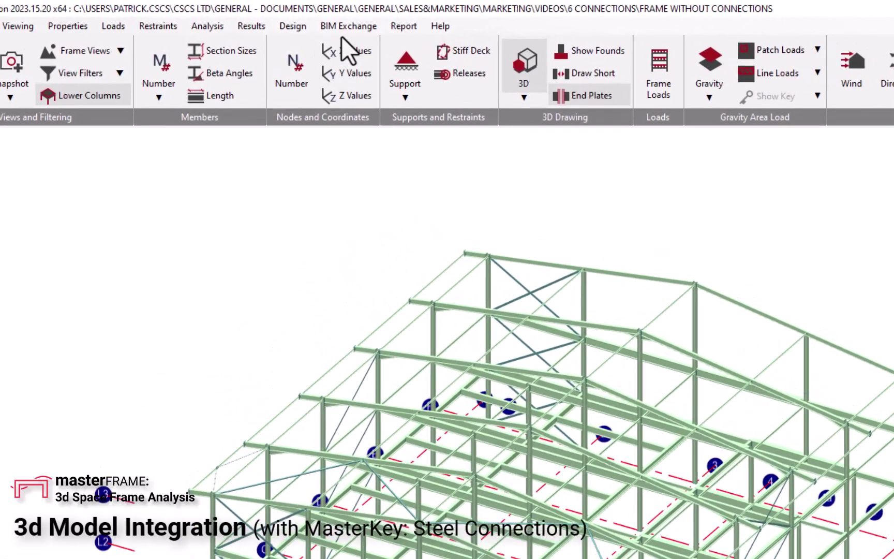
{"action": "left_click", "coordinate": [289, 15]}
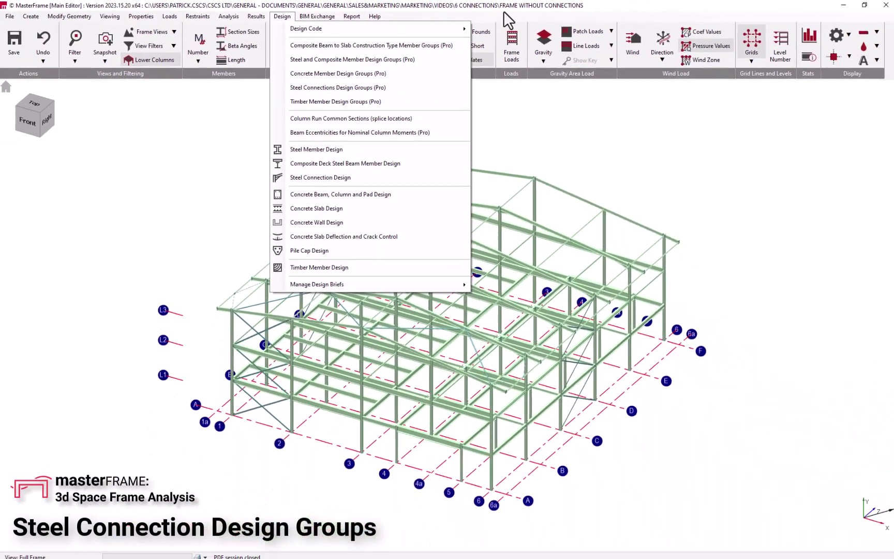
{"action": "left_click", "coordinate": [667, 21]}
{"action": "scroll", "coordinate": [439, 533], "scroll_direction": "up", "scroll_amount": 3}
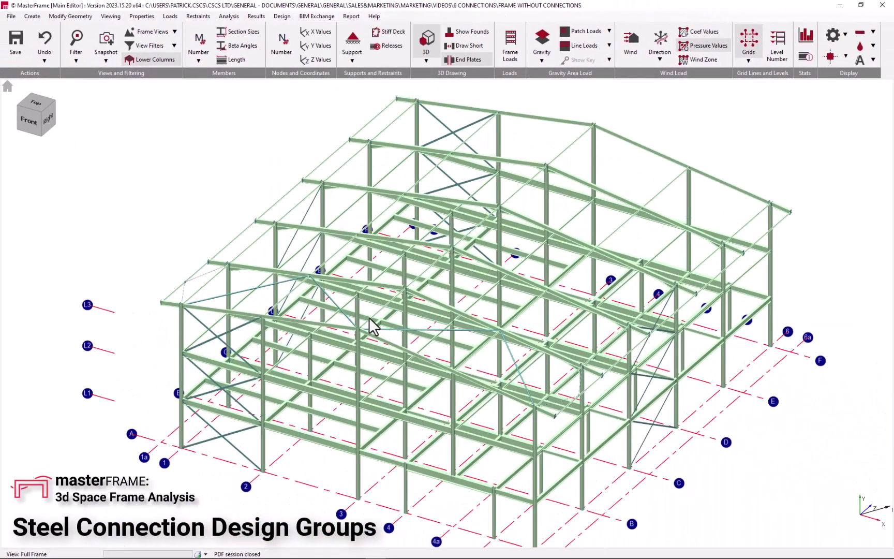
{"action": "left_click", "coordinate": [231, 267]}
{"action": "left_click", "coordinate": [281, 226]}
{"action": "left_click", "coordinate": [330, 184]}
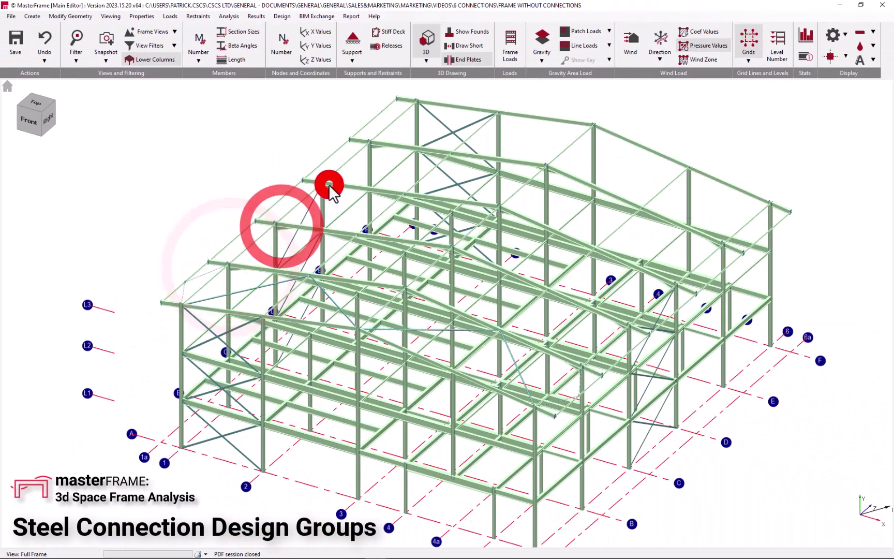
{"action": "left_click", "coordinate": [377, 144]}
{"action": "right_click", "coordinate": [402, 291]}
{"action": "right_click", "coordinate": [450, 248]}
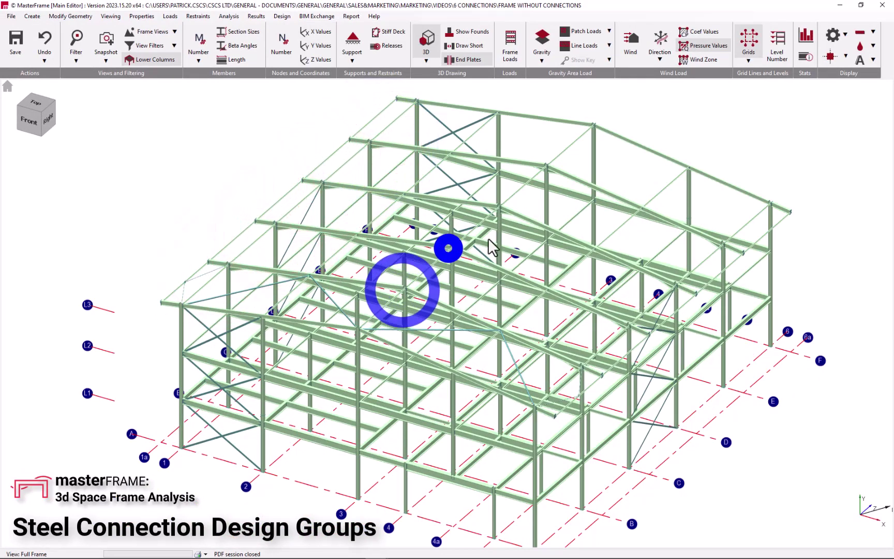
{"action": "right_click", "coordinate": [499, 210]}
{"action": "mouse_move", "coordinate": [541, 195]}
{"action": "right_mouse_down"}
{"action": "mouse_move", "coordinate": [543, 171]}
{"action": "mouse_move", "coordinate": [549, 176]}
{"action": "right_mouse_up"}
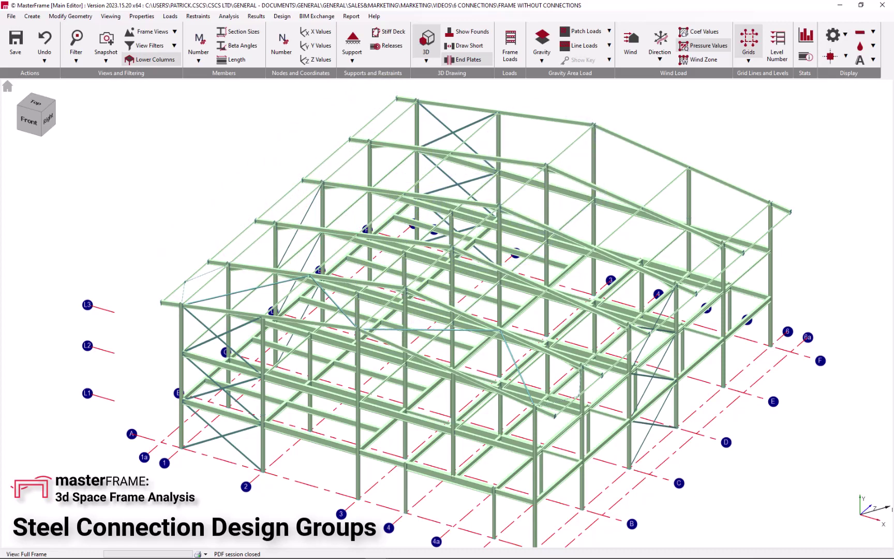
{"action": "left_click", "coordinate": [281, 16]}
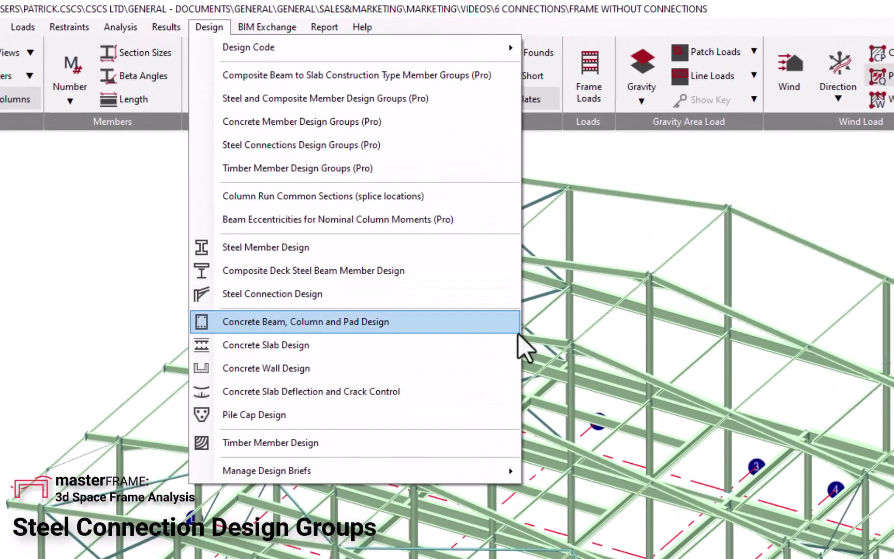
{"action": "left_click", "coordinate": [576, 18]}
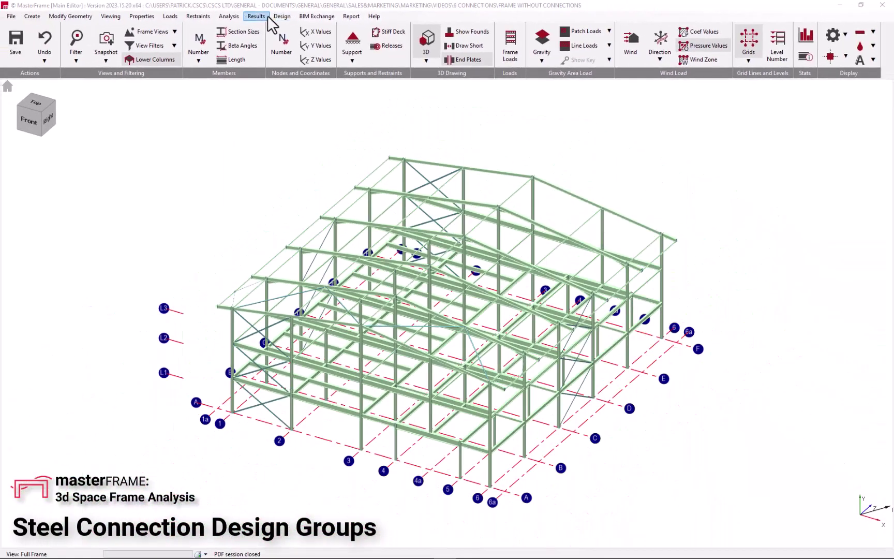
Start the steel connection design groups with one named "1 - 1st Floor beam to column fin plates" of type Simple:Beam to Col Fin
{"action": "left_click", "coordinate": [278, 18]}
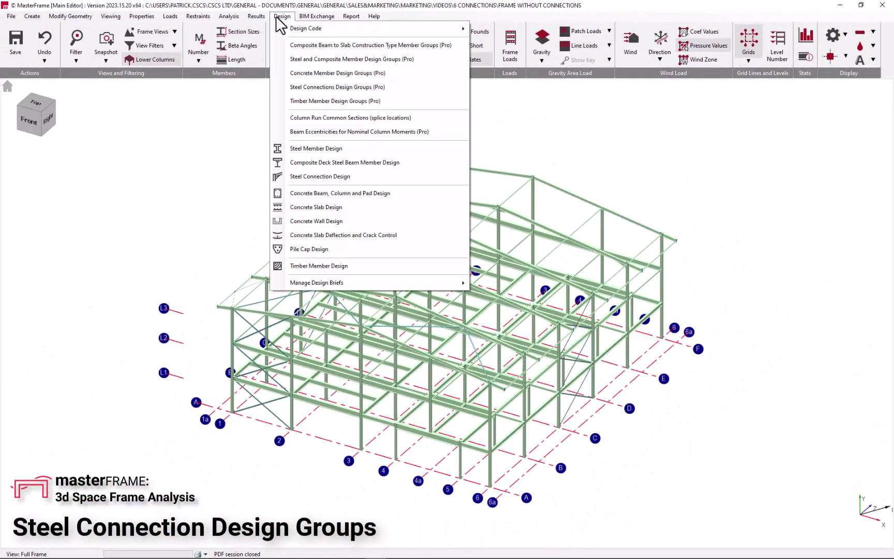
{"action": "left_click", "coordinate": [321, 87]}
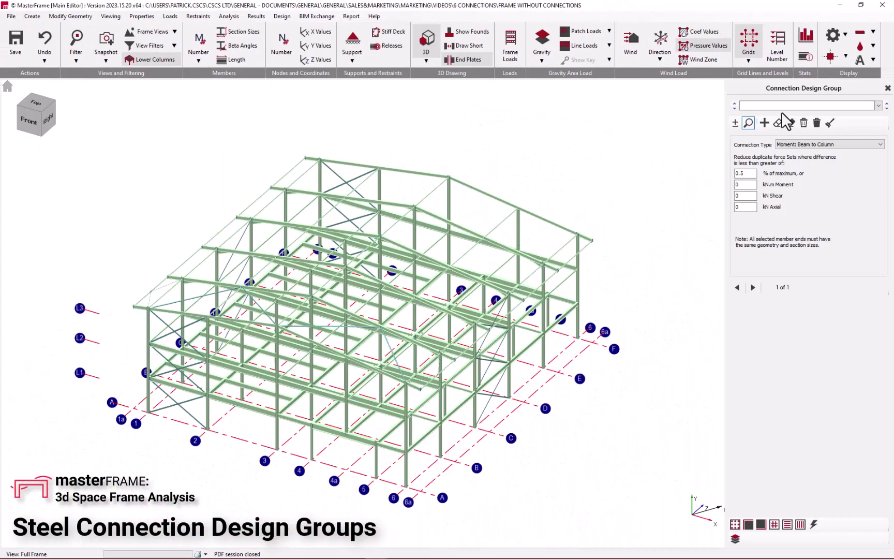
{"action": "type", "text": "1 - 1st Floor beam to column fin plates"}
{"action": "left_click", "coordinate": [811, 145]}
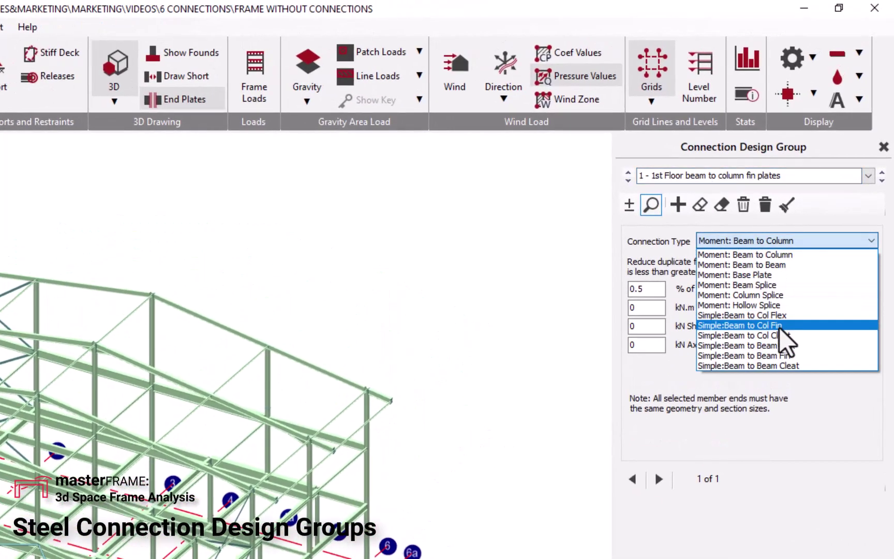
{"action": "left_click", "coordinate": [826, 197]}
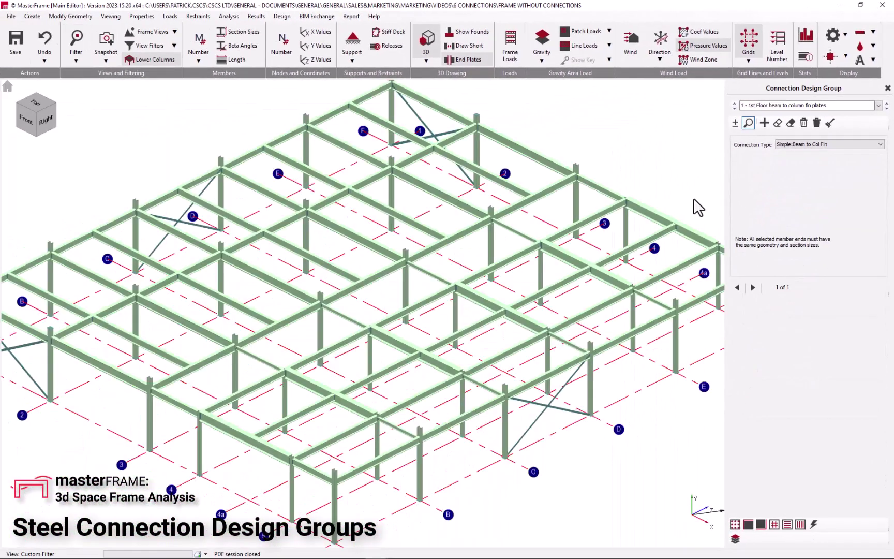
Assign the first-floor beam ends at the internal columns on grid line 2 to the fin plate group
{"action": "left_click", "coordinate": [645, 193]}
{"action": "scroll", "coordinate": [136, 518], "scroll_direction": "up", "scroll_amount": 7}
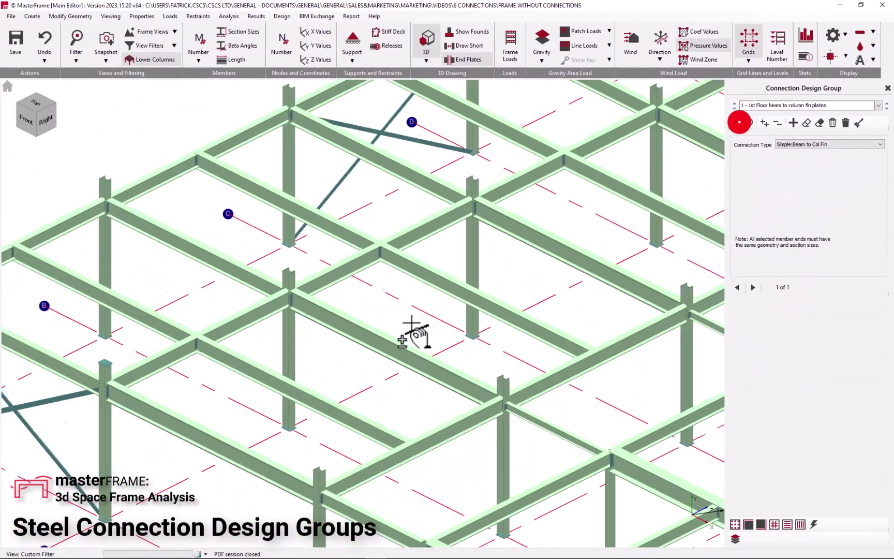
{"action": "scroll", "coordinate": [135, 517], "scroll_direction": "down", "scroll_amount": 1}
{"action": "left_click", "coordinate": [483, 224]}
{"action": "middle_click_drag", "start_coordinate": [584, 183], "coordinate": [413, 261]}
{"action": "left_click", "coordinate": [395, 279]}
{"action": "left_click", "coordinate": [560, 195]}
{"action": "scroll", "coordinate": [348, 288], "scroll_direction": "down", "scroll_amount": 3}
Add a connection group named "2 - 1st Floor beam to beam end plate" with the type Simple:Beam to Beam Flex
{"action": "left_click", "coordinate": [793, 123]}
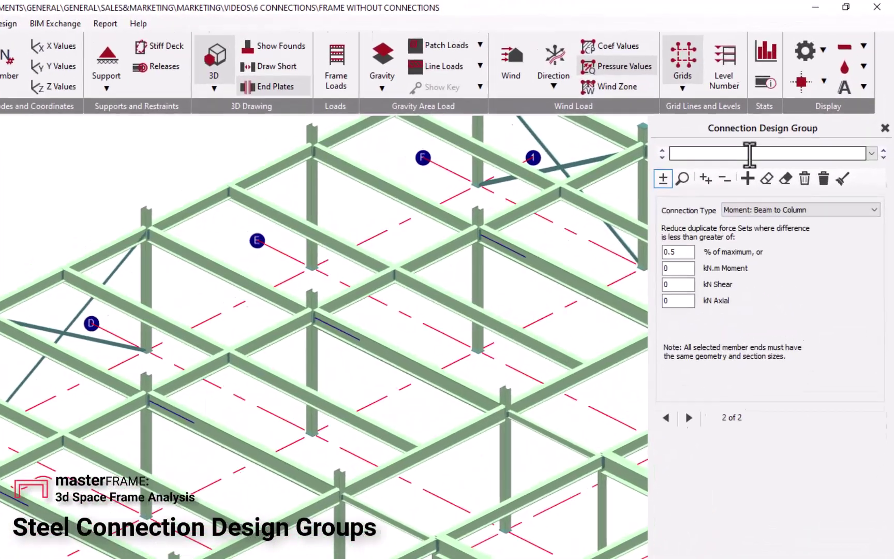
{"action": "left_click", "coordinate": [799, 105]}
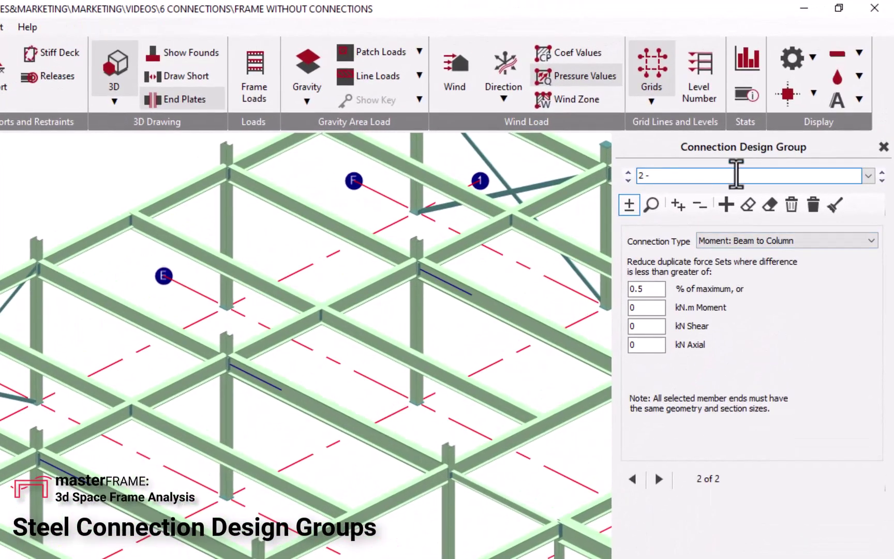
{"action": "type", "text": "1st Floor beam to beam end plate"}
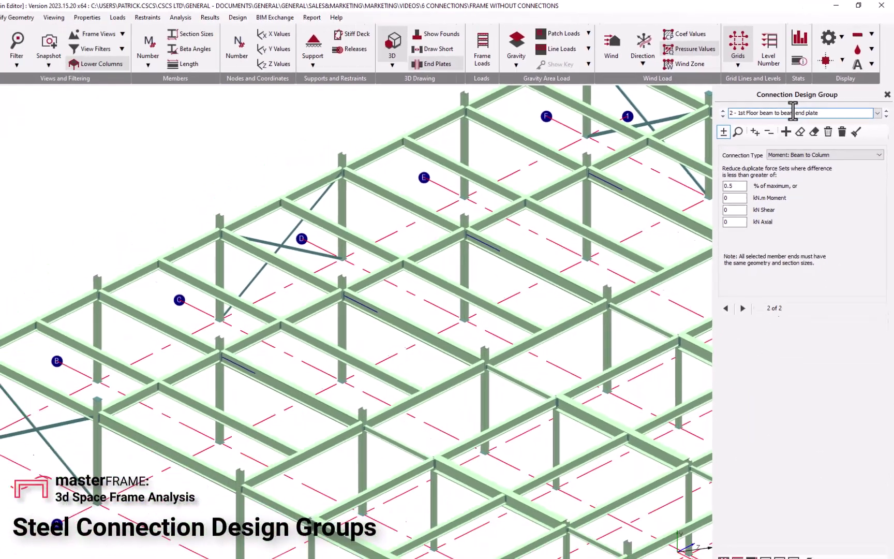
{"action": "left_click", "coordinate": [765, 240]}
{"action": "left_click", "coordinate": [829, 208]}
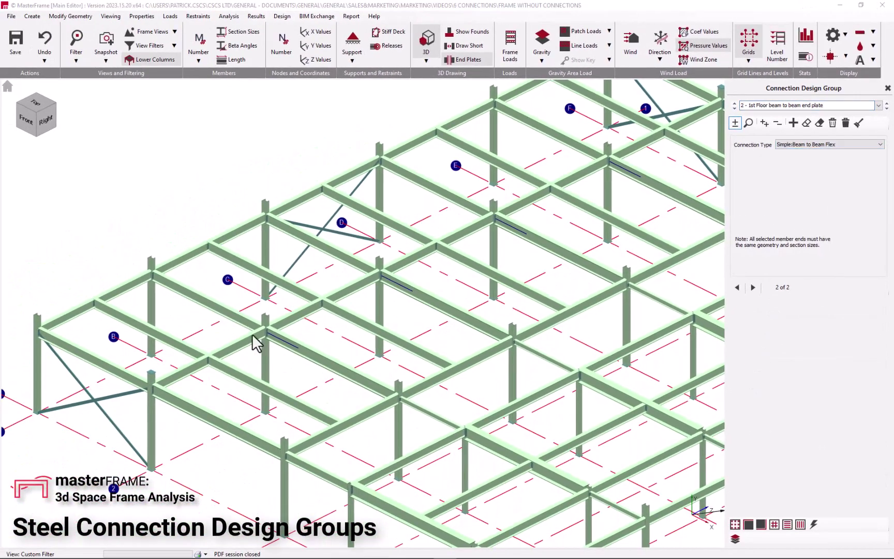
Assign the secondary first-floor beam ends along grid line 2 to the beam to beam end plate group
{"action": "left_click", "coordinate": [460, 257]}
{"action": "left_click", "coordinate": [573, 200]}
{"action": "left_click", "coordinate": [681, 142]}
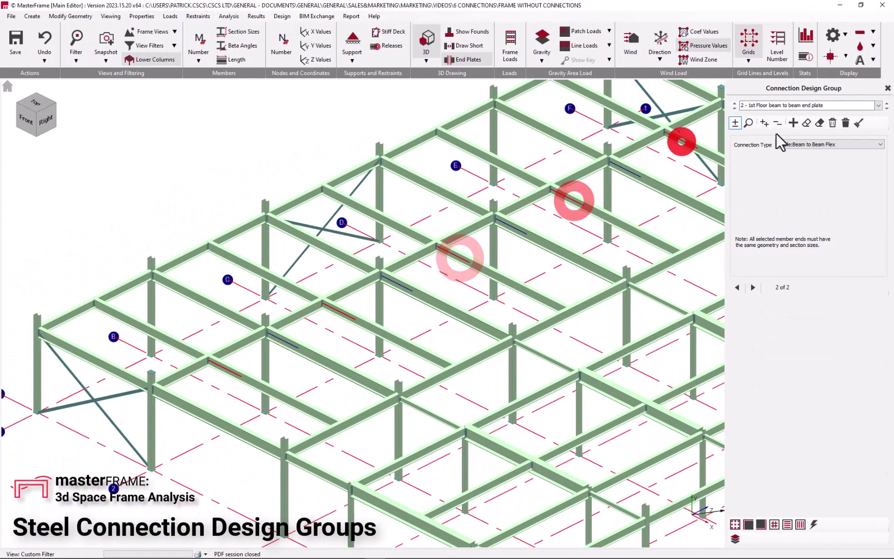
Add a connection group named "3 - braced elements" with the type Simple:Beam to Beam Flex
{"action": "left_click", "coordinate": [793, 123]}
{"action": "left_click", "coordinate": [785, 105]}
{"action": "type", "text": "braced elements"}
{"action": "left_click", "coordinate": [799, 145]}
{"action": "left_click", "coordinate": [804, 208]}
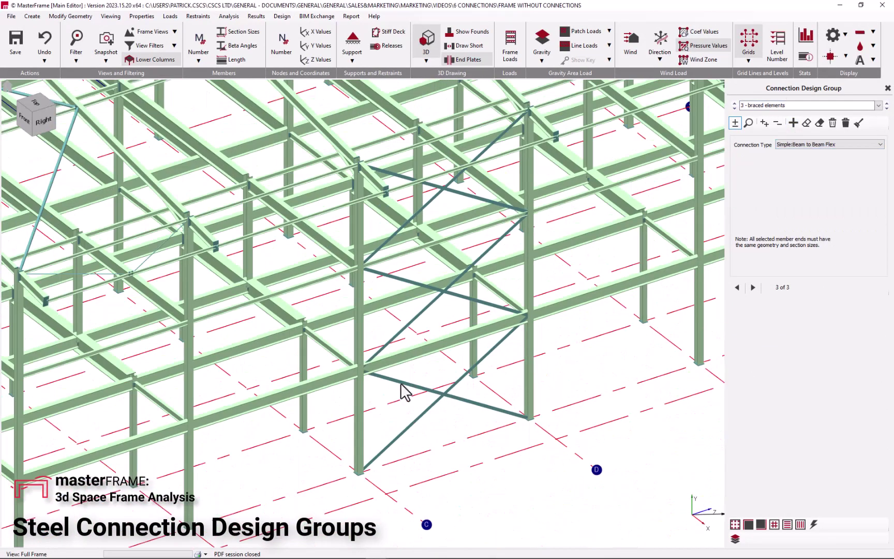
Add a group named "4 - Braced Column Base Plates", choose its connection type and pick the base of the braced column
{"action": "left_click", "coordinate": [793, 122]}
{"action": "type", "text": "Braced Column B"}
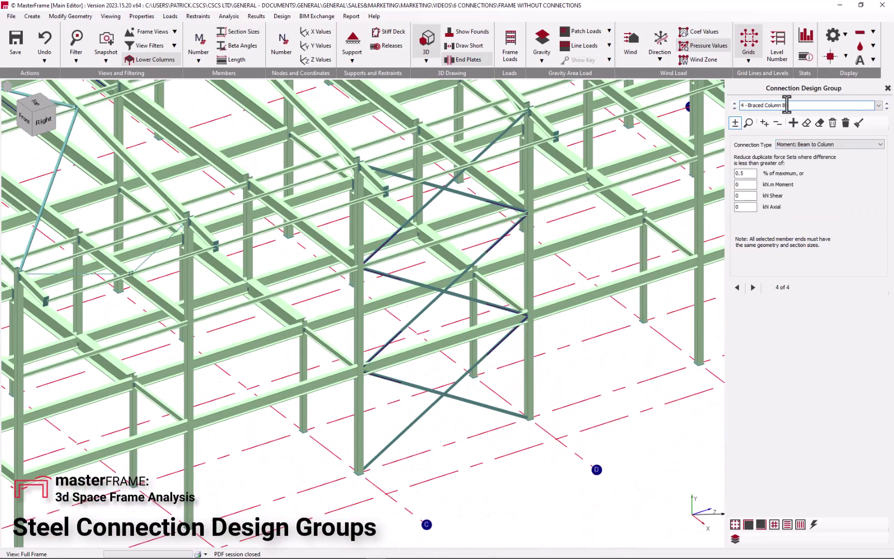
{"action": "type", "text": "ase Plates"}
{"action": "left_click", "coordinate": [807, 144]}
{"action": "left_click", "coordinate": [815, 221]}
{"action": "left_click", "coordinate": [492, 407]}
Add a Moment: Beam to Column group named "5 - Eaves Haunch Connections" with duplicate force limits of 1 kN.m moment, 1 kN shear and 1 kN axial
{"action": "left_click", "coordinate": [793, 123]}
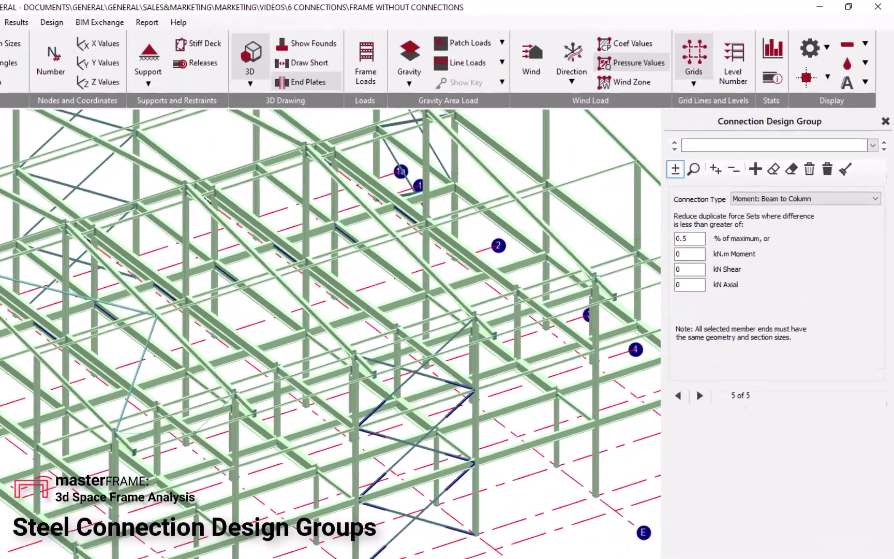
{"action": "scroll", "coordinate": [305, 341], "scroll_direction": "up", "scroll_amount": 2}
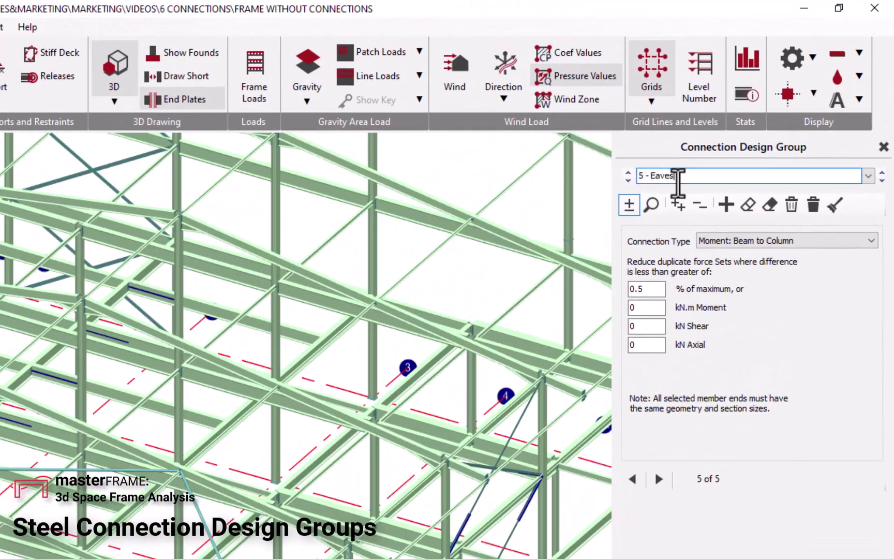
{"action": "left_click", "coordinate": [818, 240]}
{"action": "left_click", "coordinate": [649, 288]}
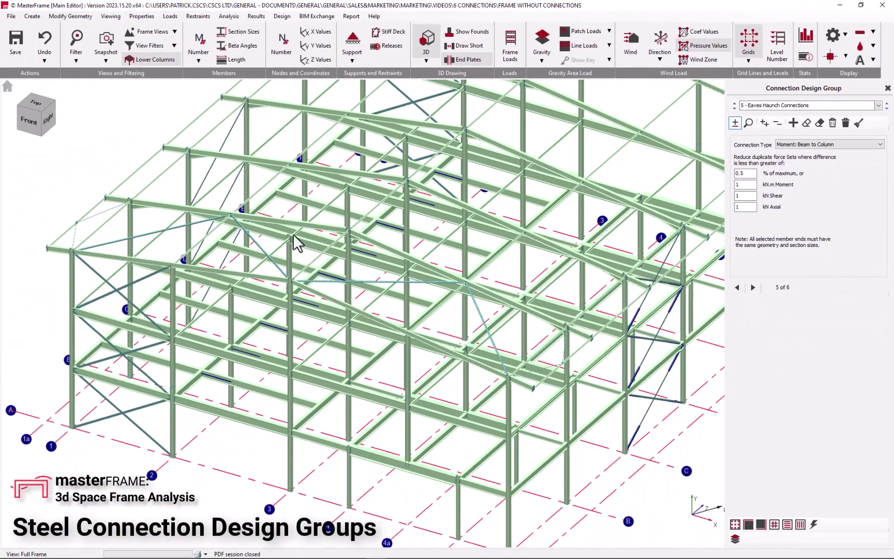
Filter the model from the front view to show only the roof rafters
{"action": "left_click", "coordinate": [30, 121]}
{"action": "left_click", "coordinate": [76, 44]}
{"action": "left_click_drag", "start_coordinate": [171, 156], "coordinate": [703, 283]}
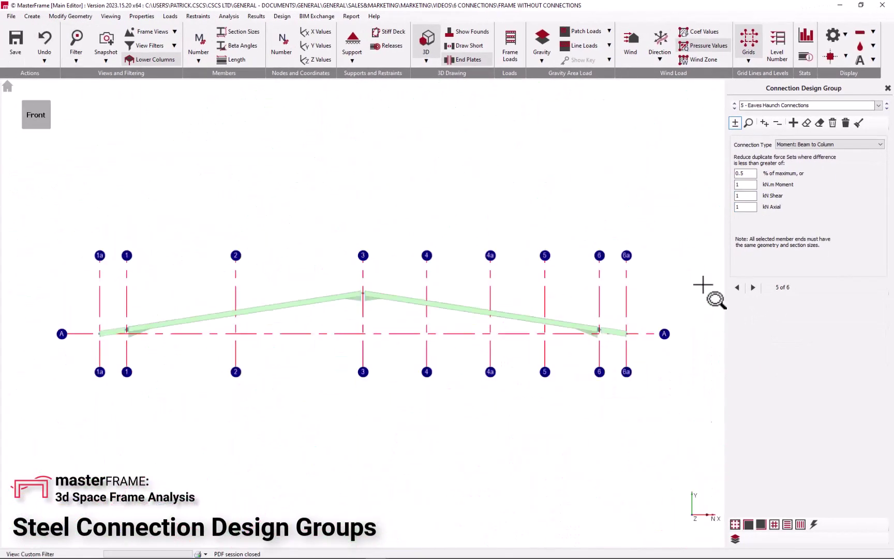
Assign the rafter ends at both eaves of the internal frames to the eaves haunch group
{"action": "left_click", "coordinate": [49, 102]}
{"action": "left_click", "coordinate": [623, 341]}
{"action": "left_click", "coordinate": [548, 377]}
{"action": "middle_click_drag", "start_coordinate": [479, 421], "coordinate": [527, 309]}
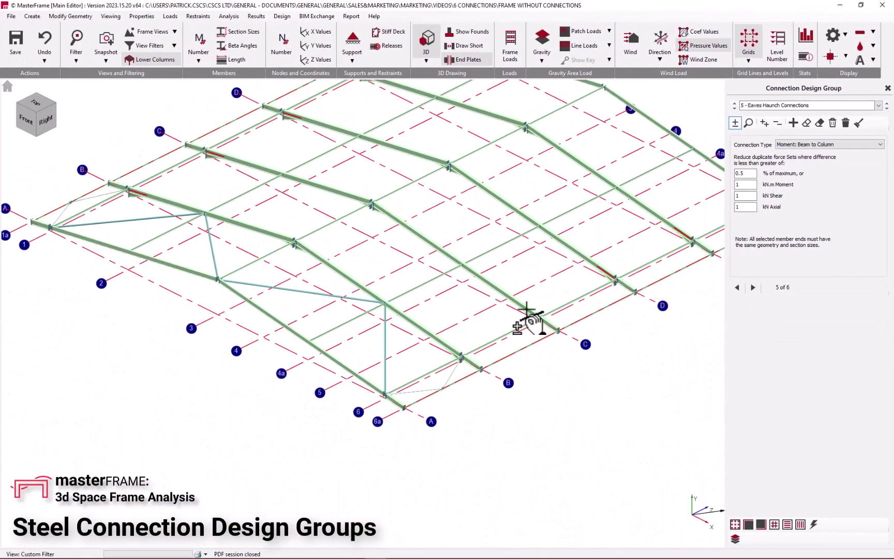
{"action": "middle_click_drag", "start_coordinate": [315, 251], "coordinate": [306, 334]}
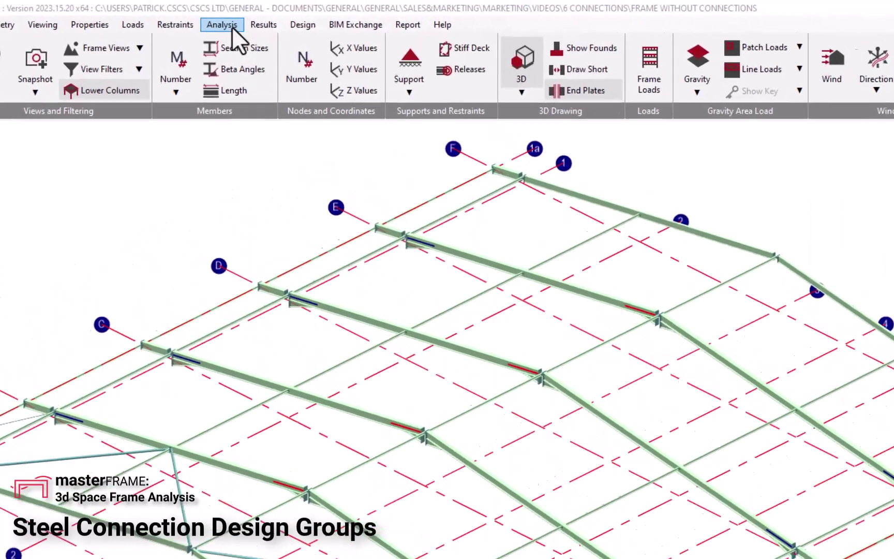
Open the default connection settings for steel connection design and review the General options
{"action": "left_click", "coordinate": [277, 18]}
{"action": "left_click", "coordinate": [555, 302]}
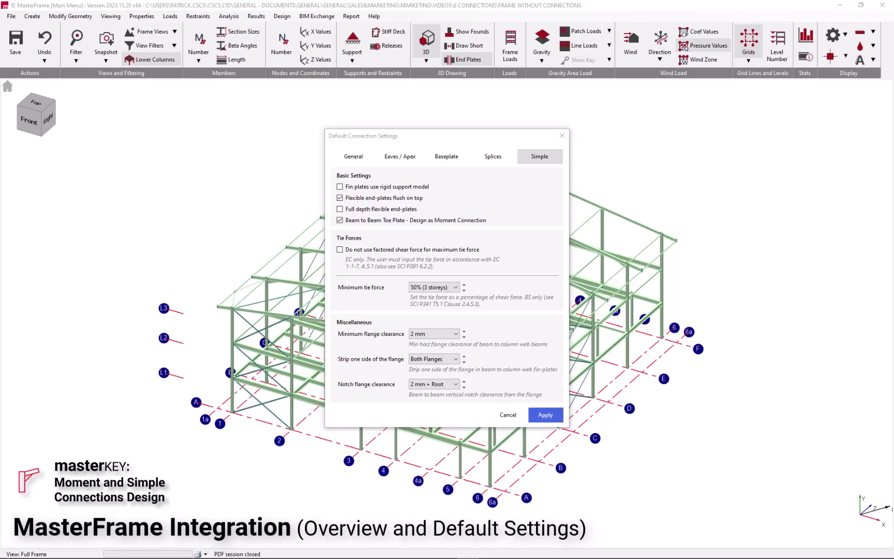
{"action": "left_click", "coordinate": [368, 160]}
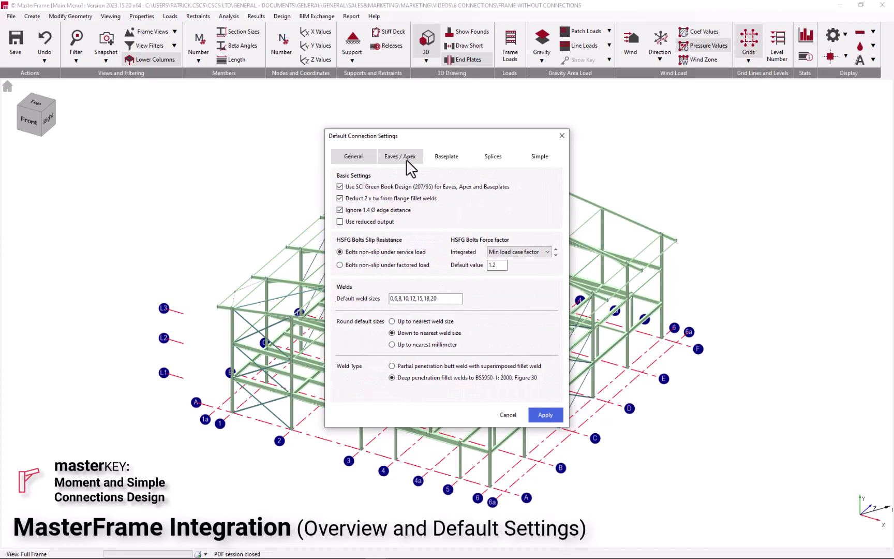
Review the Eaves / Apex, Baseplate, Splices and Simple default connection settings, and apply the defaults
{"action": "left_click", "coordinate": [405, 159]}
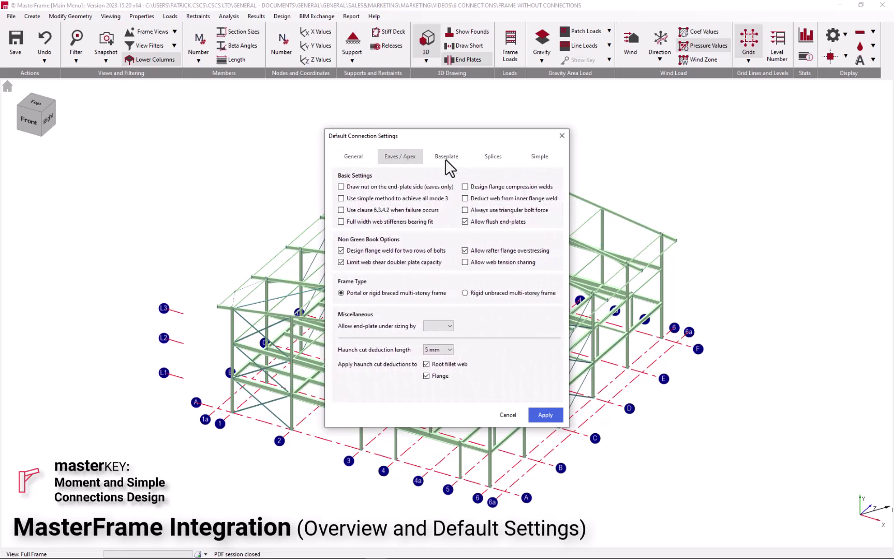
{"action": "left_click", "coordinate": [446, 160]}
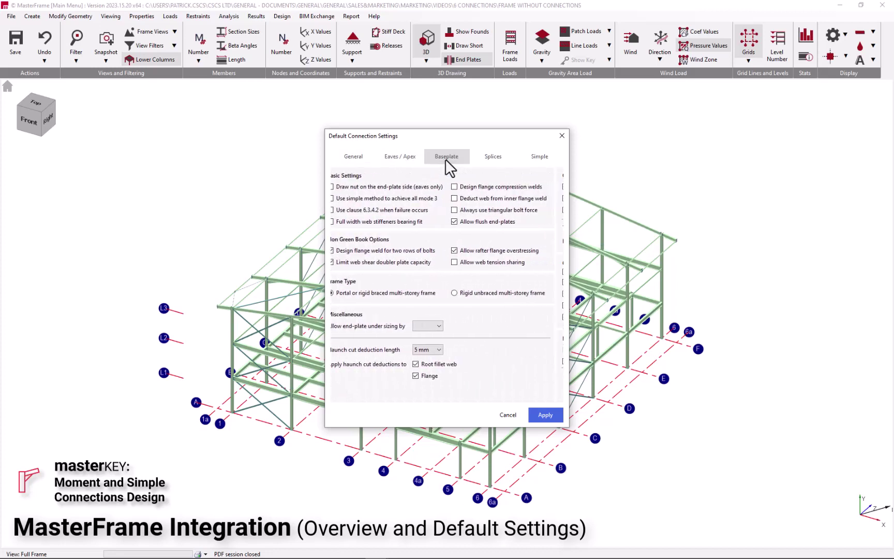
{"action": "left_click", "coordinate": [492, 159]}
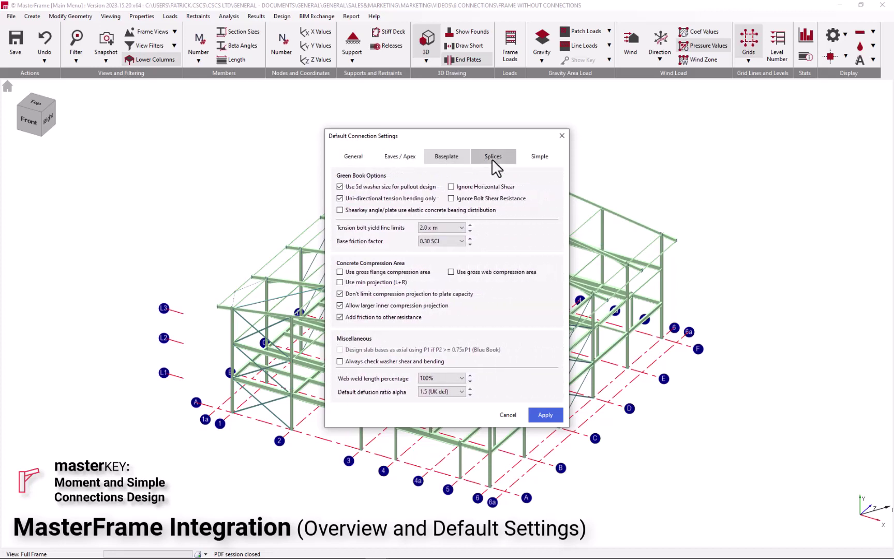
{"action": "left_click", "coordinate": [543, 160]}
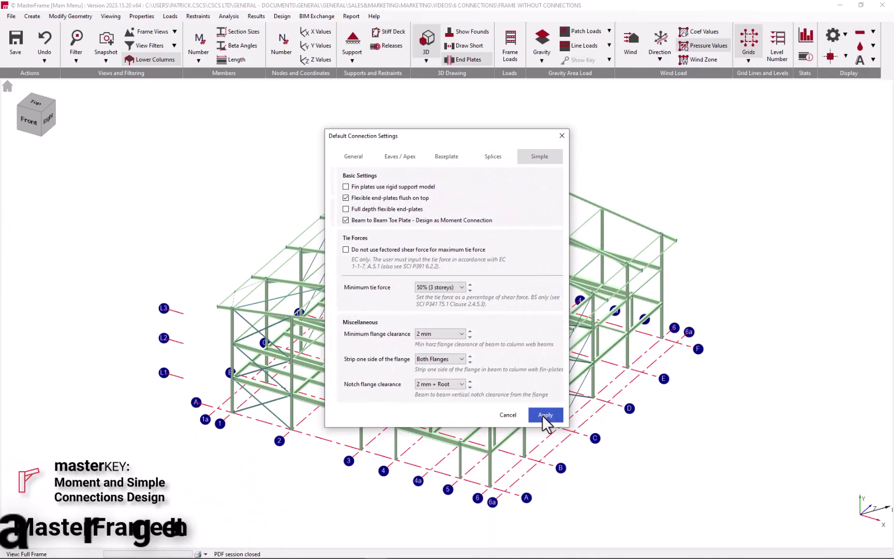
{"action": "left_click", "coordinate": [546, 415]}
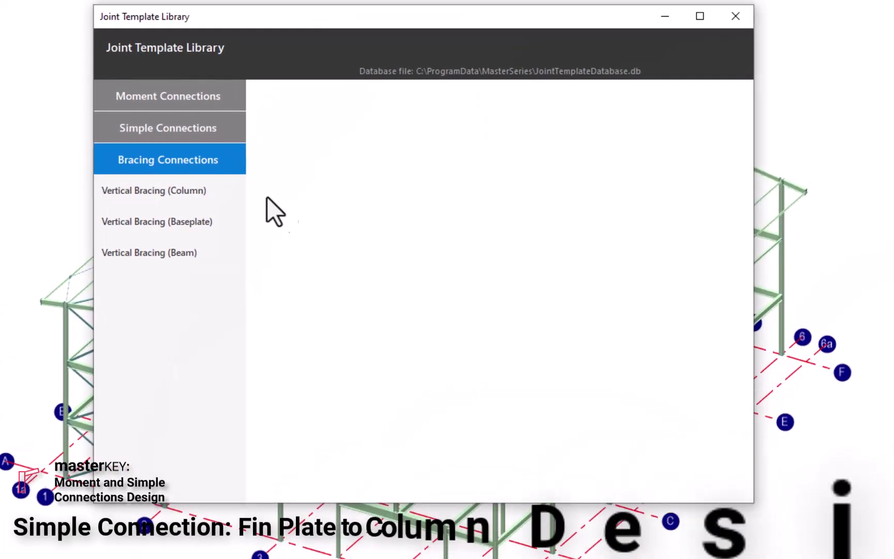
Add a default Fin Plate (Column) simple connection and assign it to the Level 1 beam end at the four-way column joint
{"action": "left_click", "coordinate": [193, 128]}
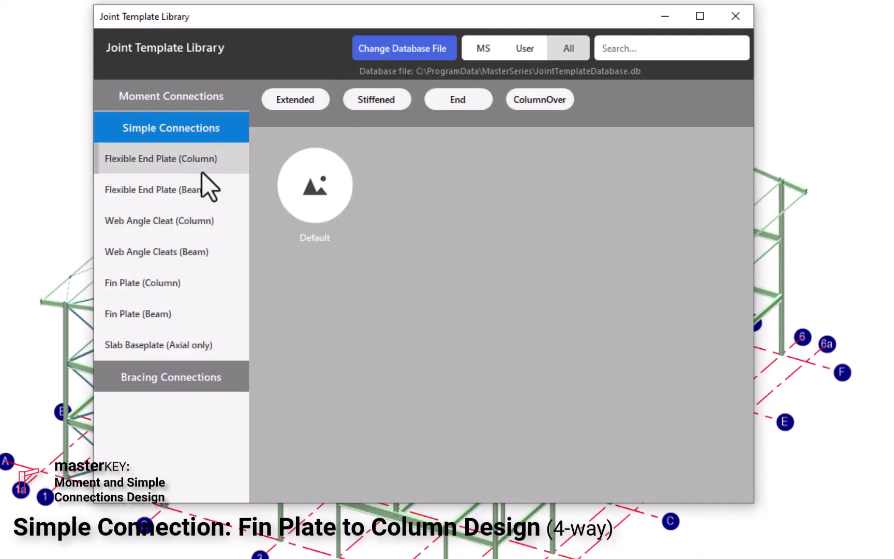
{"action": "left_click", "coordinate": [213, 288]}
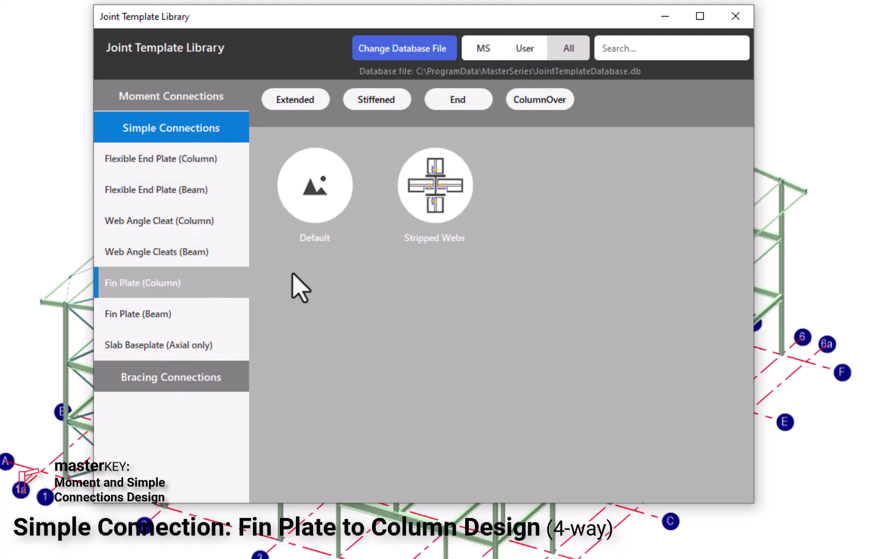
{"action": "left_click", "coordinate": [324, 202]}
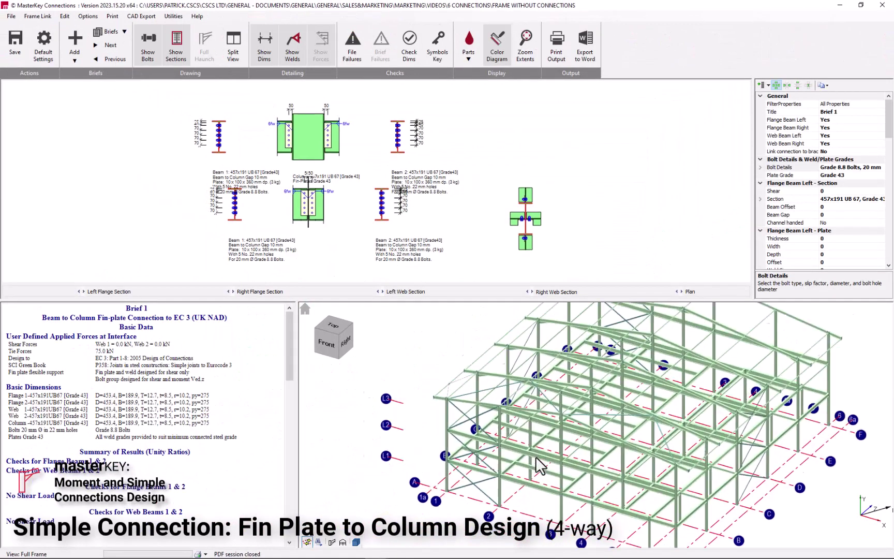
{"action": "scroll", "coordinate": [533, 454], "scroll_direction": "up", "scroll_amount": 5}
{"action": "left_click", "coordinate": [535, 438]}
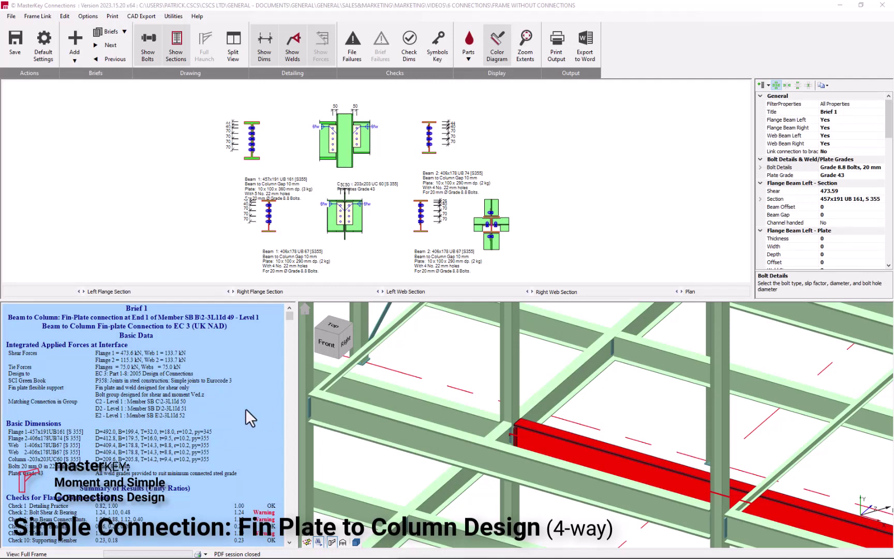
Set the left flange beam's plate width to 200, horizontal cross c/c 50, staggered cross c/c 150 and vertical c/c 75, with bolts in pairs
{"action": "scroll", "coordinate": [245, 410], "scroll_direction": "down", "scroll_amount": 2}
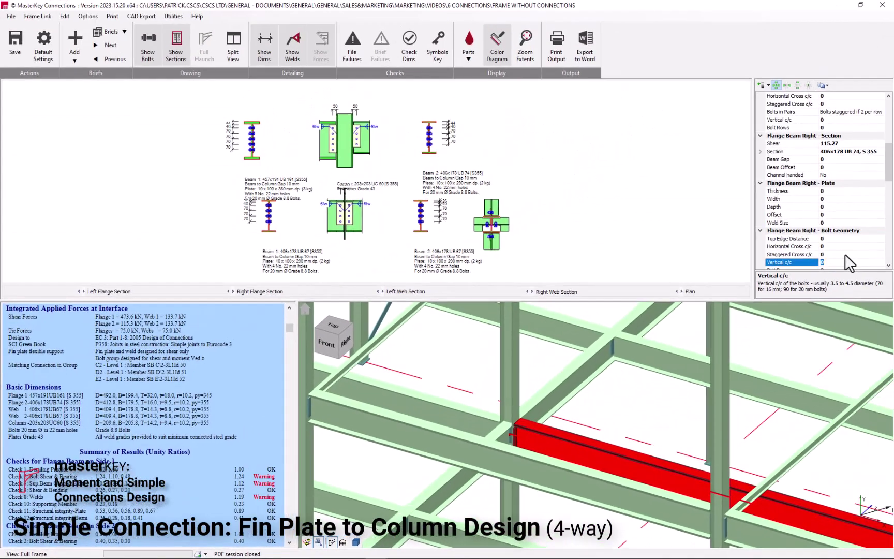
{"action": "scroll", "coordinate": [847, 256], "scroll_direction": "down", "scroll_amount": 1}
{"action": "scroll", "coordinate": [845, 253], "scroll_direction": "down", "scroll_amount": 1}
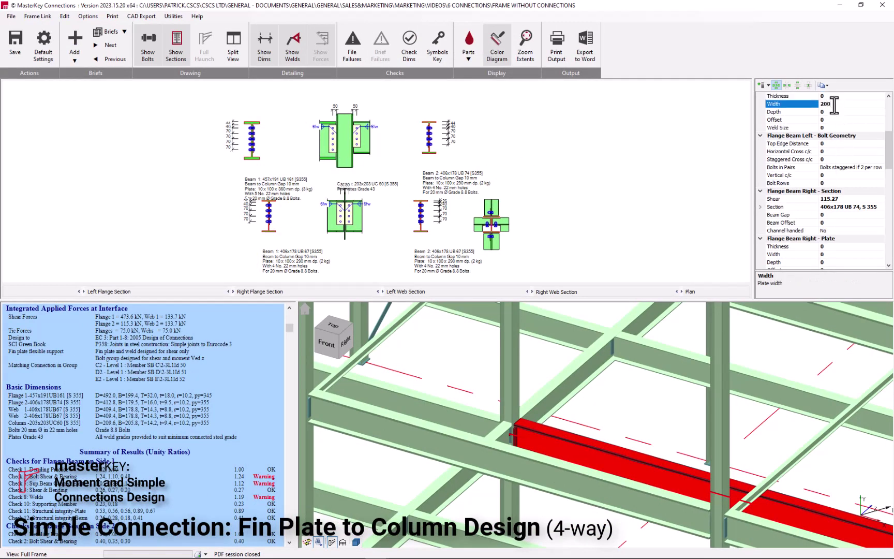
{"action": "key", "text": "Return"}
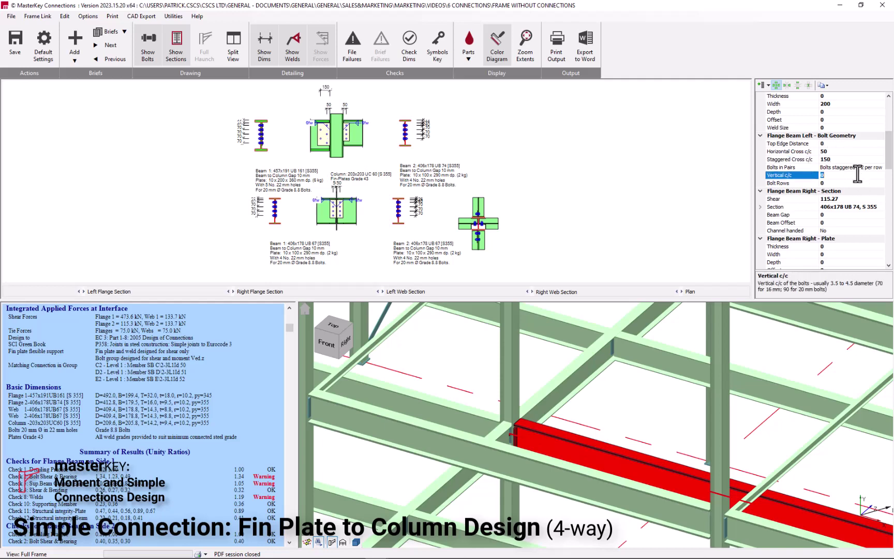
{"action": "left_click", "coordinate": [854, 167]}
{"action": "left_click", "coordinate": [880, 167]}
{"action": "left_click", "coordinate": [860, 189]}
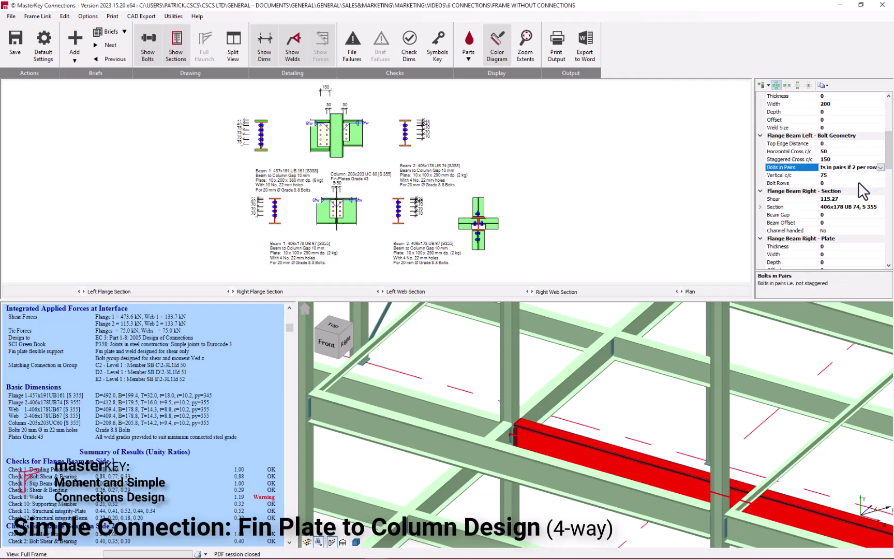
Set the left flange beam's fin plate weld size to 8
{"action": "left_click", "coordinate": [846, 126]}
{"action": "type", "text": "8"}
{"action": "key", "text": "Return"}
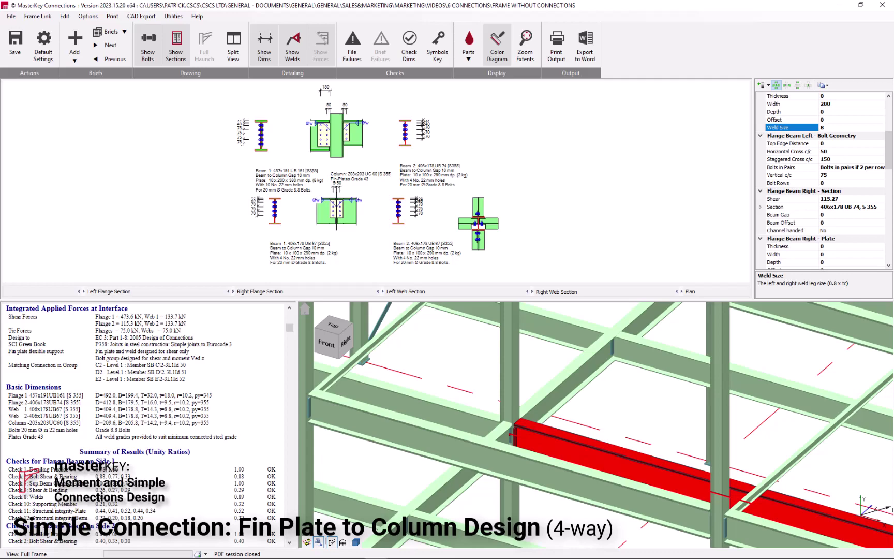
Add a default Flexible End Plate (Beam) simple connection and assign it to the secondary beam's end at the beam-to-beam joint
{"action": "left_click", "coordinate": [74, 37]}
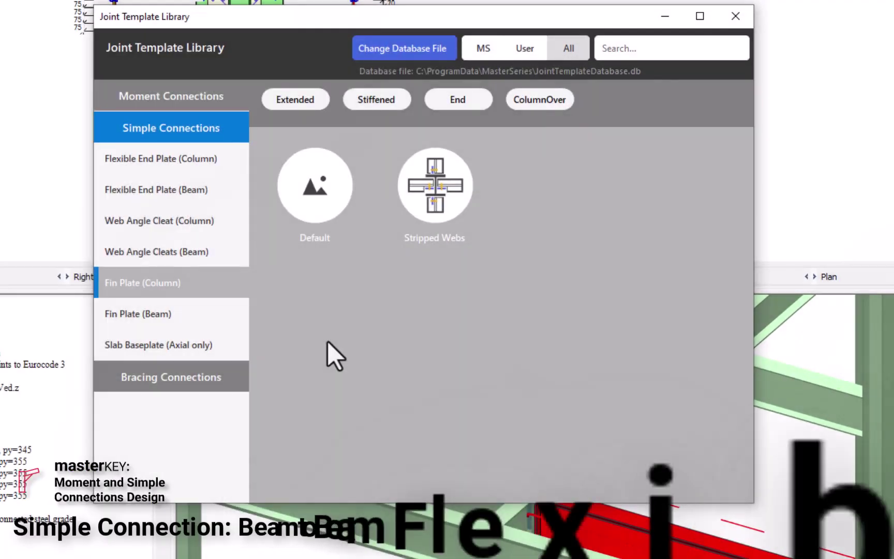
{"action": "left_click", "coordinate": [213, 187]}
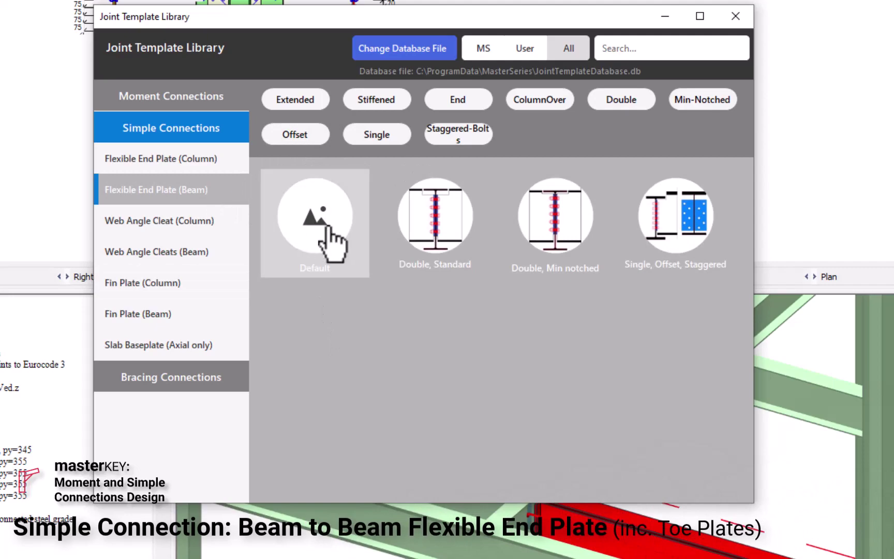
{"action": "left_click", "coordinate": [328, 229]}
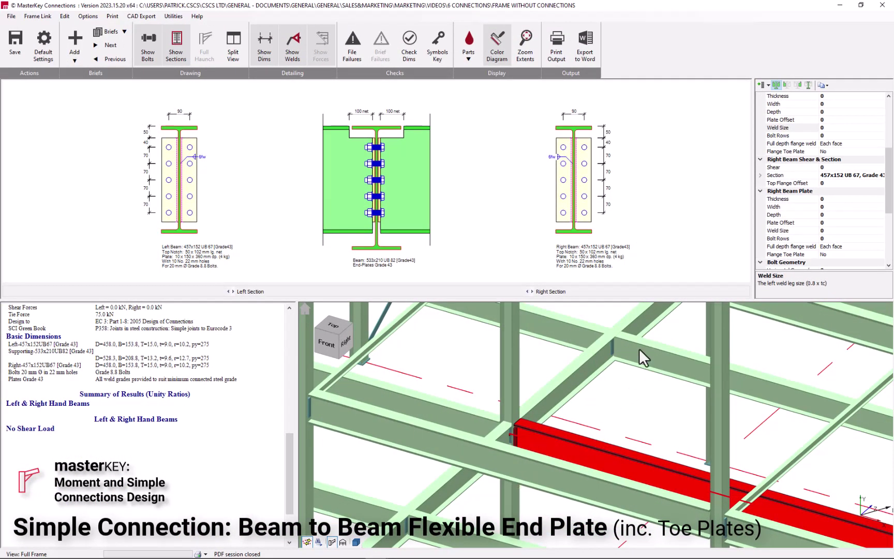
{"action": "left_click", "coordinate": [639, 350]}
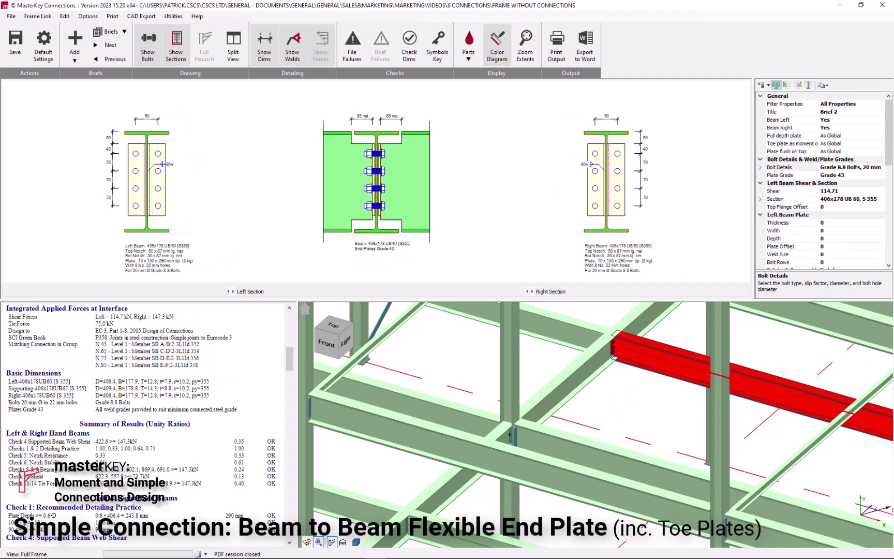
Enable the flange toe plate for both the right and left beams of the flexible end plate connection
{"action": "scroll", "coordinate": [847, 144], "scroll_direction": "down", "scroll_amount": 3}
{"action": "left_click", "coordinate": [847, 234]}
{"action": "scroll", "coordinate": [846, 242], "scroll_direction": "down", "scroll_amount": 5}
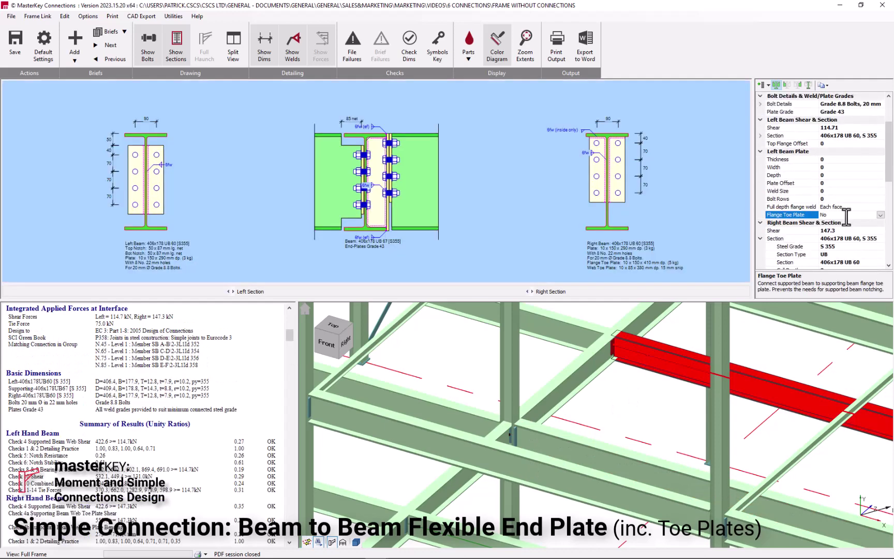
{"action": "double_click", "coordinate": [829, 214]}
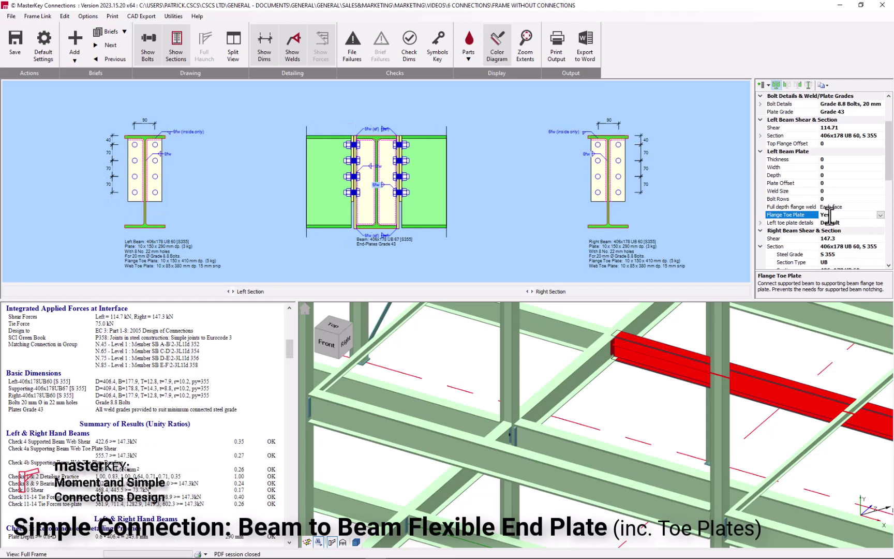
Set Flange Toe Plate back to No for both beams of the flexible end plate connection
{"action": "scroll", "coordinate": [840, 155], "scroll_direction": "up", "scroll_amount": 3}
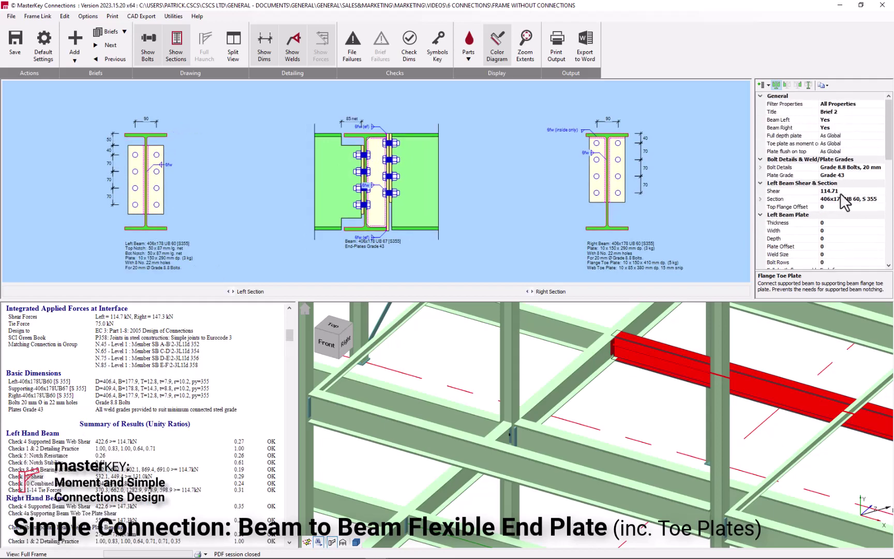
{"action": "scroll", "coordinate": [842, 199], "scroll_direction": "down", "scroll_amount": 3}
{"action": "double_click", "coordinate": [843, 238]}
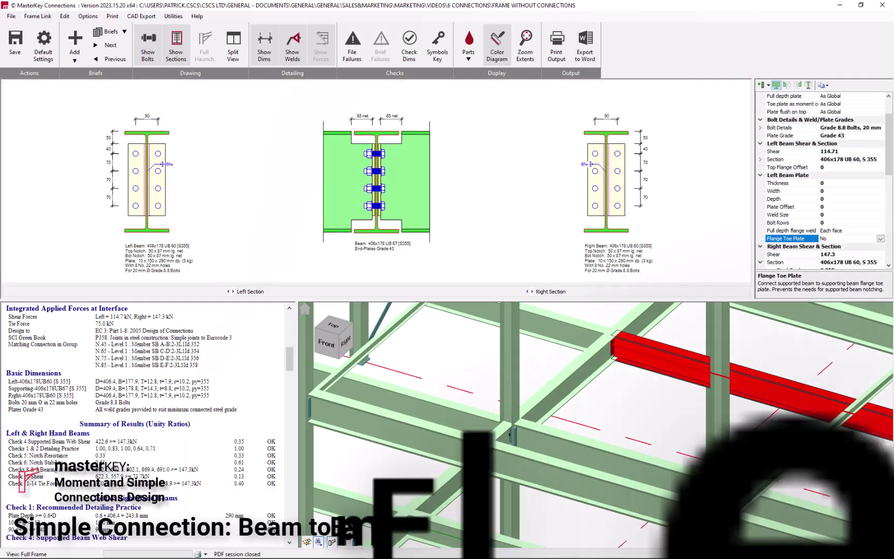
Add a default Vertical Bracing (Column) connection and assign it to the end of the beam meeting the braced column
{"action": "left_click", "coordinate": [77, 46]}
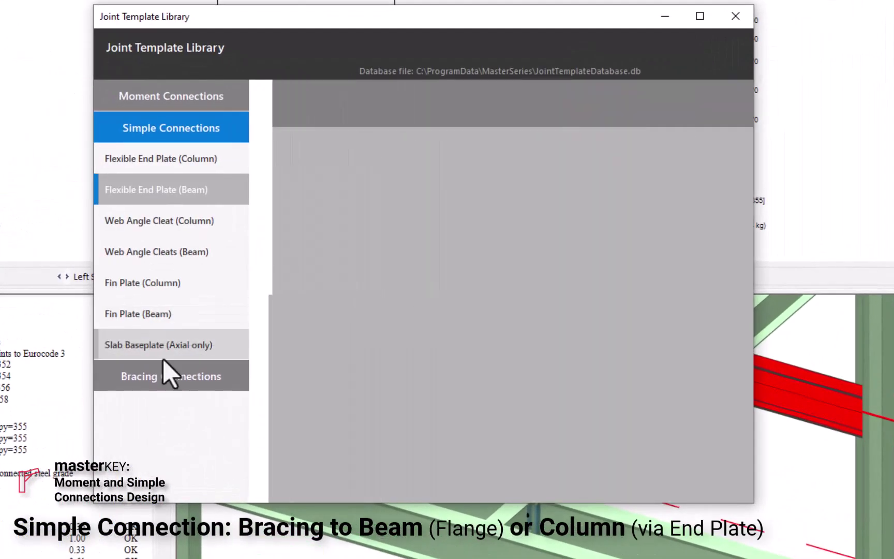
{"action": "left_click", "coordinate": [193, 384]}
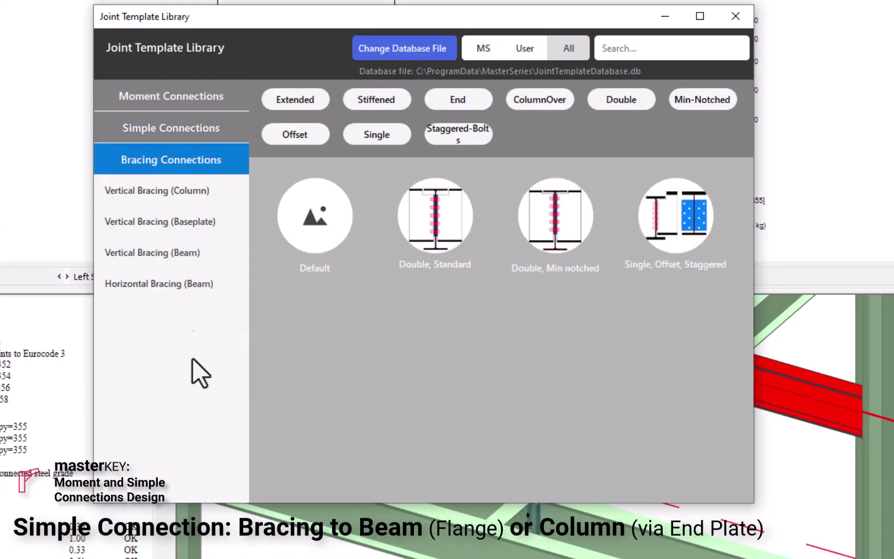
{"action": "left_click", "coordinate": [167, 187]}
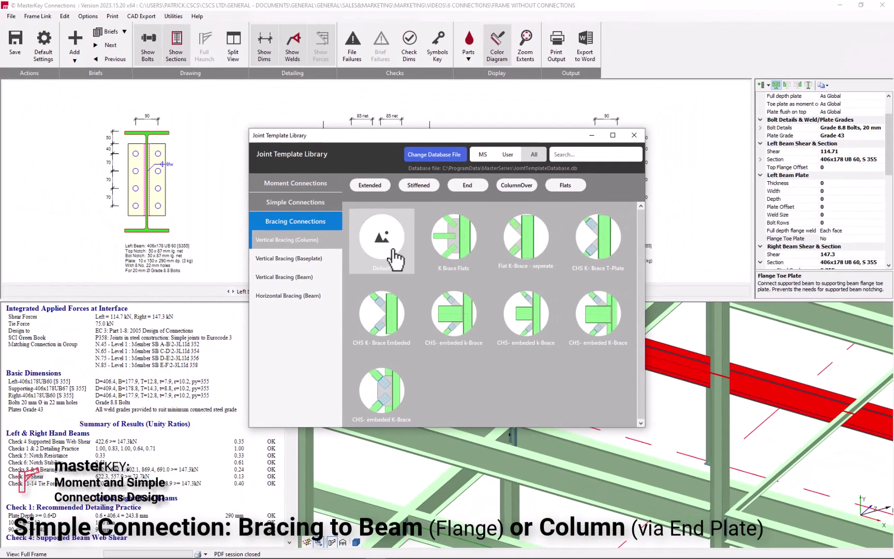
{"action": "double_click", "coordinate": [393, 256]}
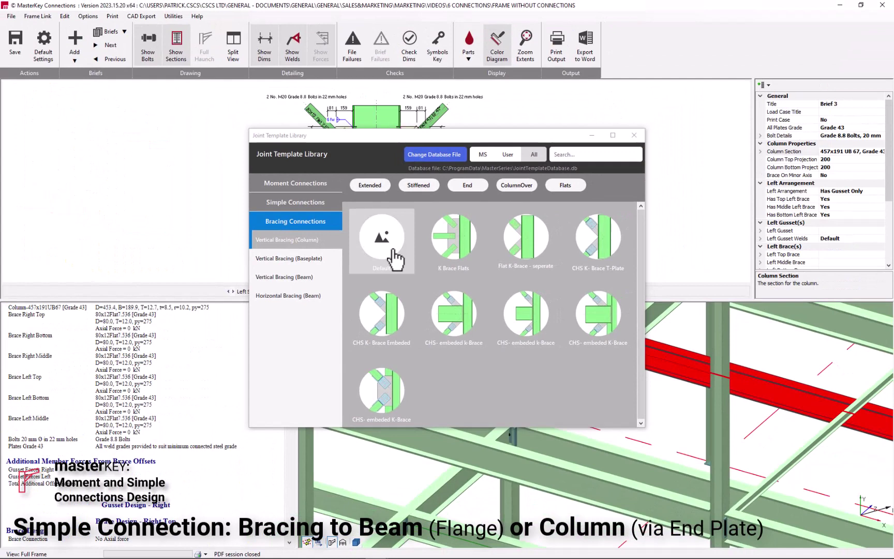
{"action": "scroll", "coordinate": [779, 414], "scroll_direction": "up", "scroll_amount": 5}
{"action": "left_click", "coordinate": [700, 416]}
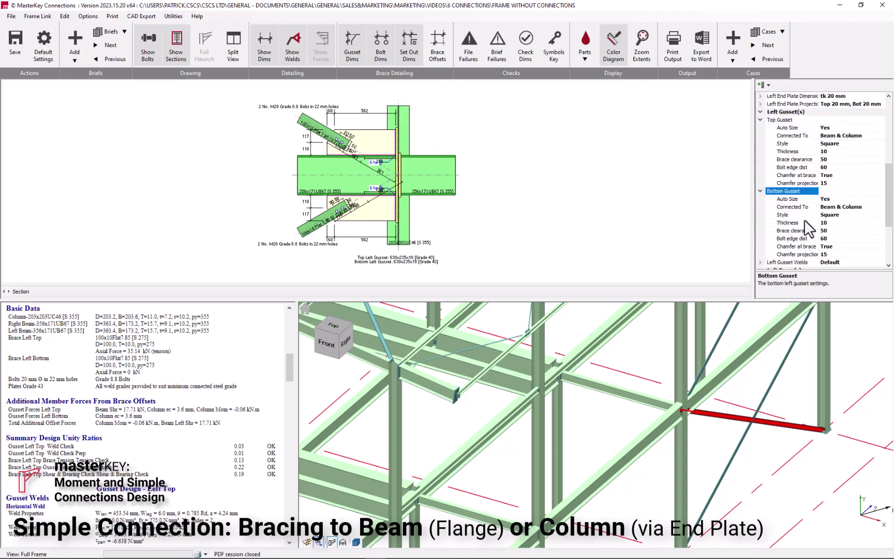
Set the top and bottom left gussets to connect to Beam Only
{"action": "left_click", "coordinate": [878, 136]}
{"action": "left_click", "coordinate": [880, 135]}
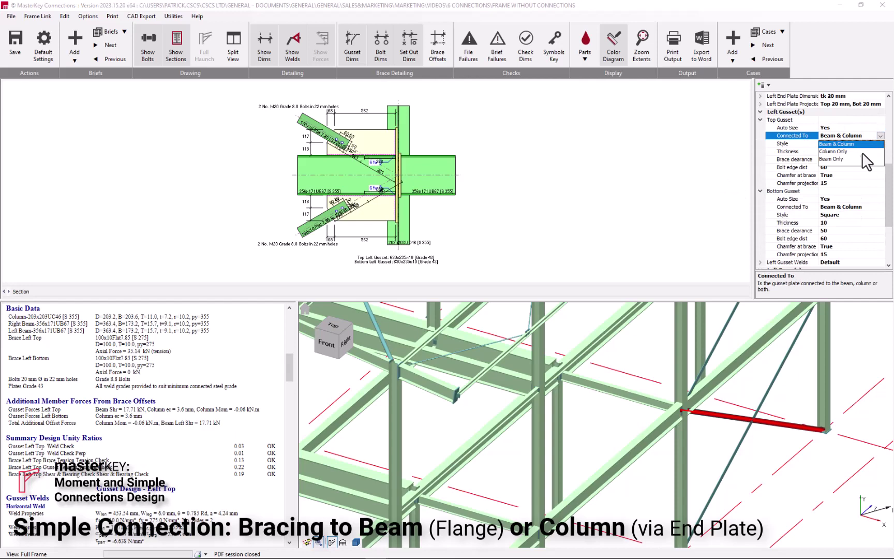
{"action": "left_click", "coordinate": [859, 160]}
{"action": "left_click", "coordinate": [880, 200]}
{"action": "left_click", "coordinate": [855, 224]}
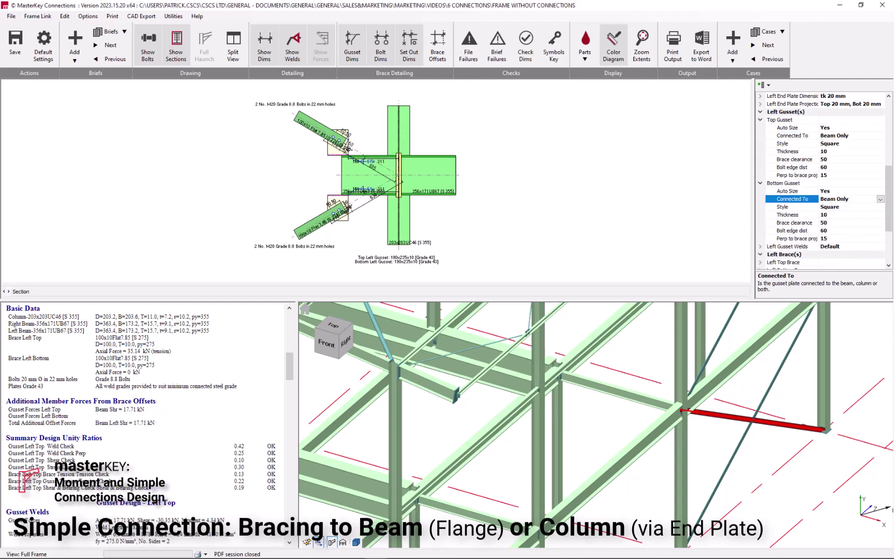
Set the style of the top and bottom left gussets to Knuckle
{"action": "left_click", "coordinate": [848, 144]}
{"action": "left_click", "coordinate": [880, 144]}
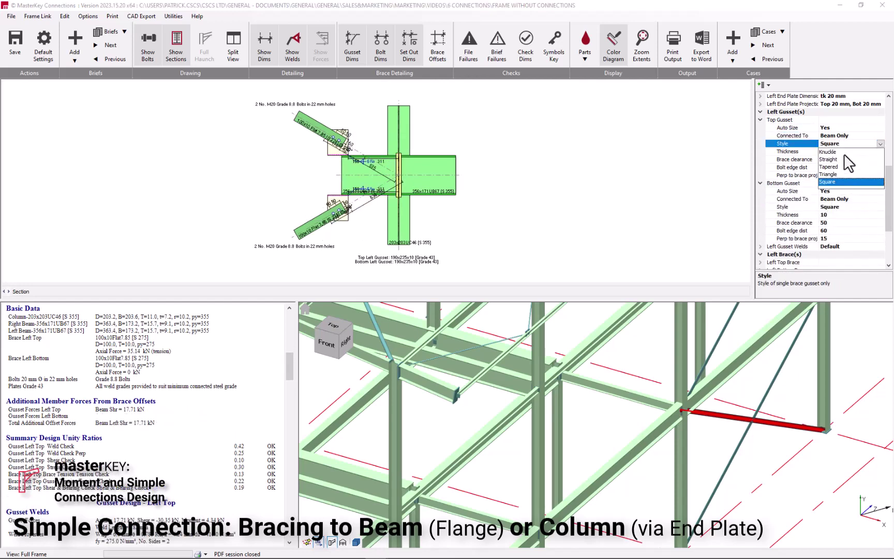
{"action": "left_click", "coordinate": [844, 154]}
{"action": "left_click", "coordinate": [849, 207]}
{"action": "left_click", "coordinate": [881, 207]}
{"action": "left_click", "coordinate": [847, 217]}
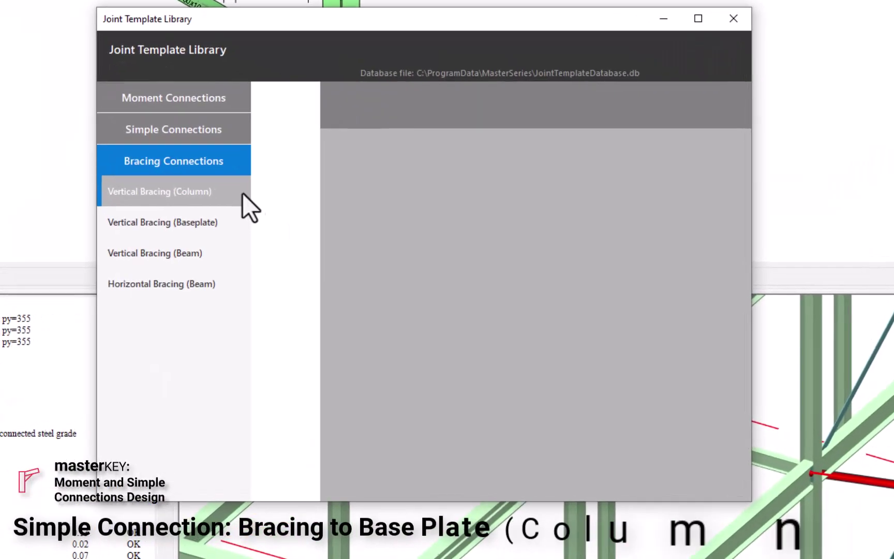
Add another default Vertical Bracing (Column) connection and assign it to the diagonal brace in the braced bay
{"action": "left_click", "coordinate": [224, 191]}
{"action": "left_click", "coordinate": [316, 212]}
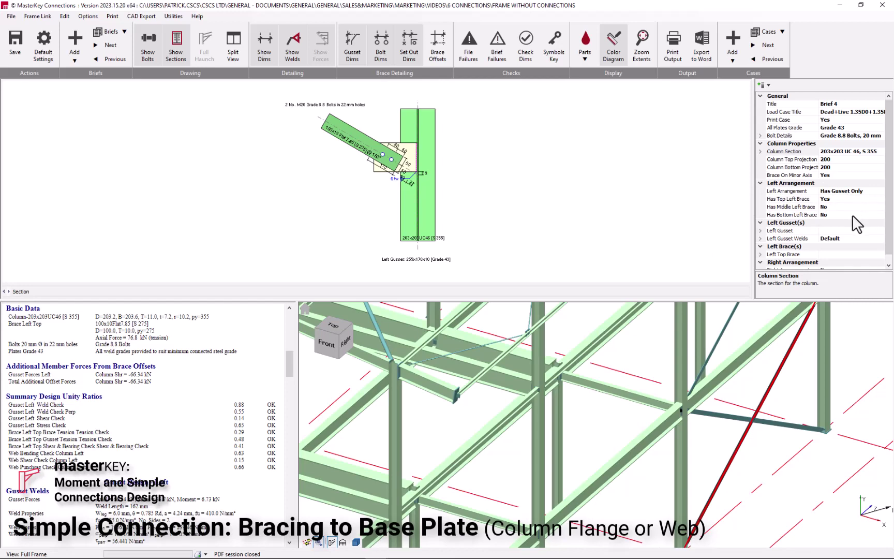
Change the left gusset's style in the diagonal brace-to-column connection
{"action": "left_click", "coordinate": [406, 152]}
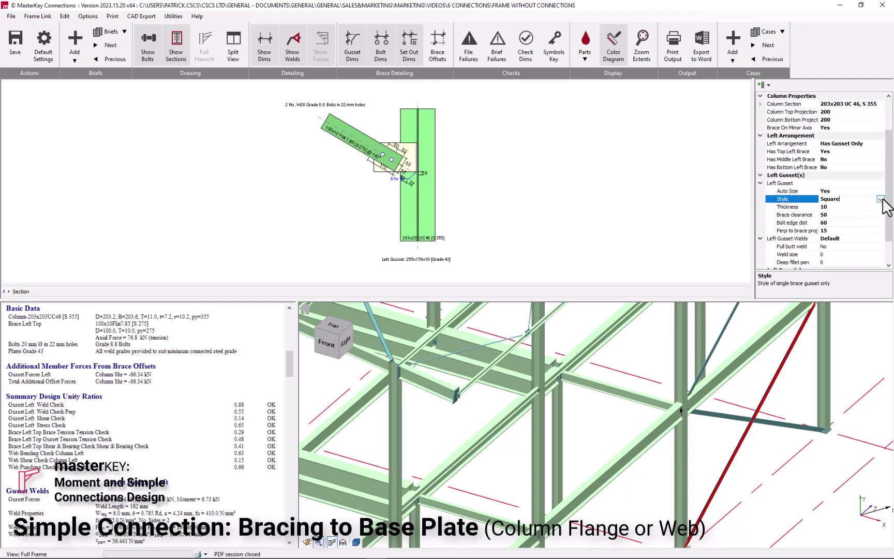
{"action": "left_click", "coordinate": [881, 199]}
{"action": "left_click", "coordinate": [839, 214]}
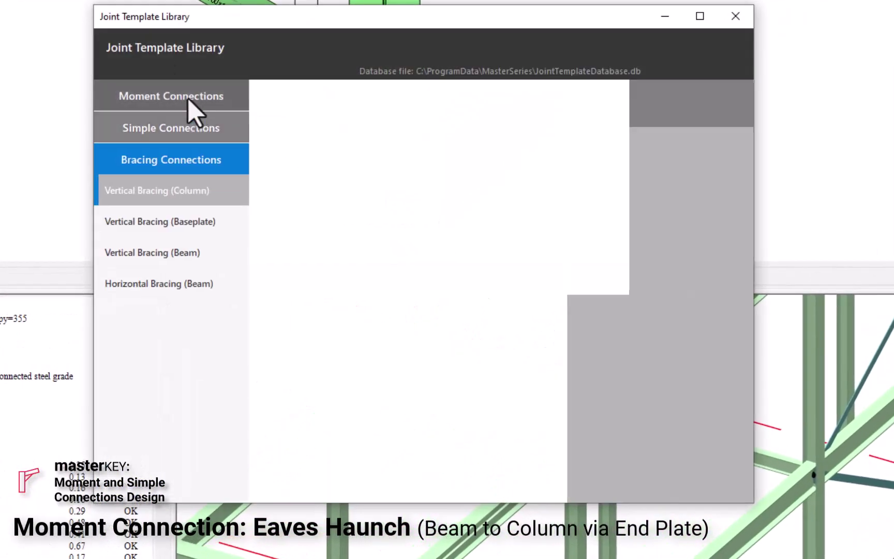
Add an Eaves moment connection from the joint template library and assign it to the haunched roof rafter at the column
{"action": "left_click", "coordinate": [188, 99]}
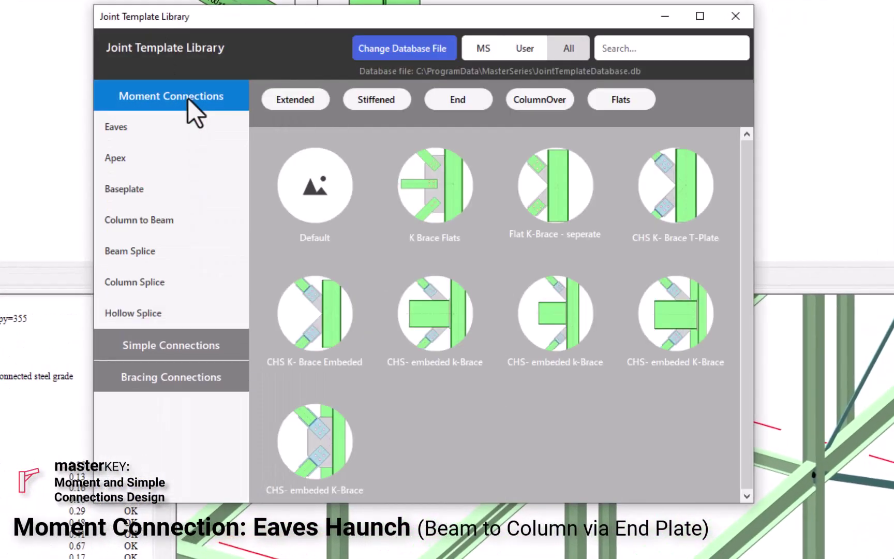
{"action": "left_click", "coordinate": [179, 123]}
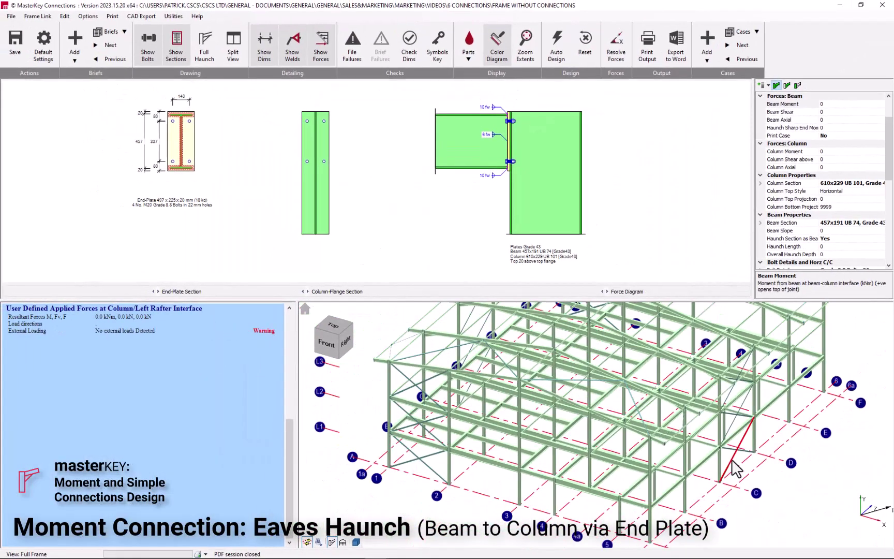
{"action": "scroll", "coordinate": [535, 371], "scroll_direction": "up", "scroll_amount": 5}
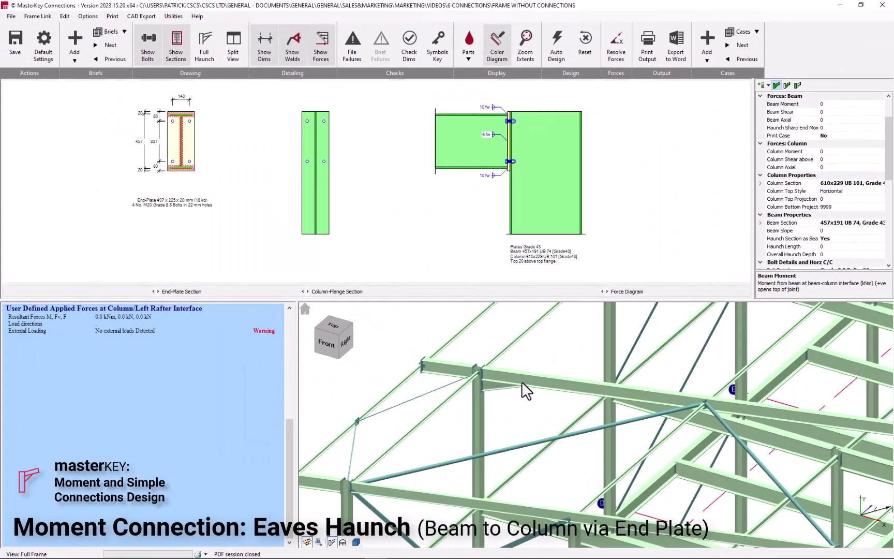
{"action": "left_click", "coordinate": [522, 382]}
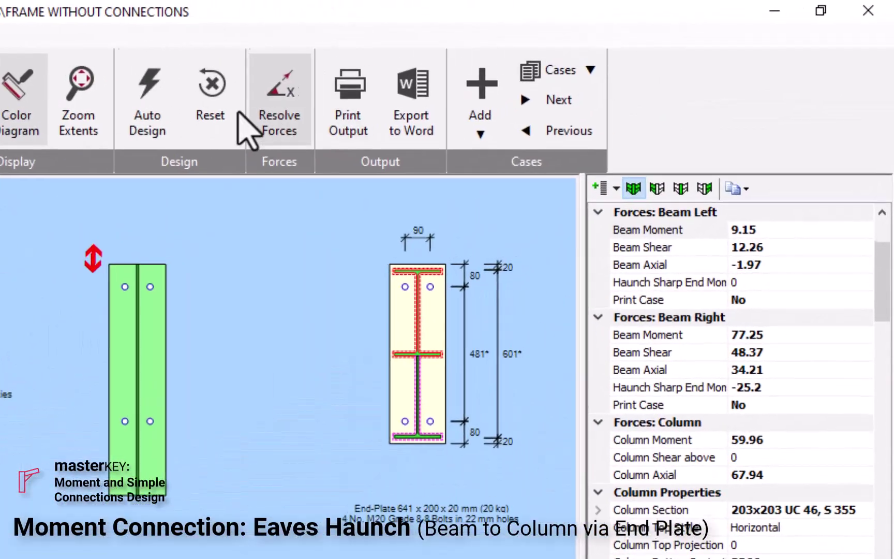
Auto-design the eaves connection with a bolt vertical pitch of 90 and stiffener thickness of 10, and review both sides' unity ratios
{"action": "left_click", "coordinate": [556, 47]}
{"action": "left_click", "coordinate": [376, 271]}
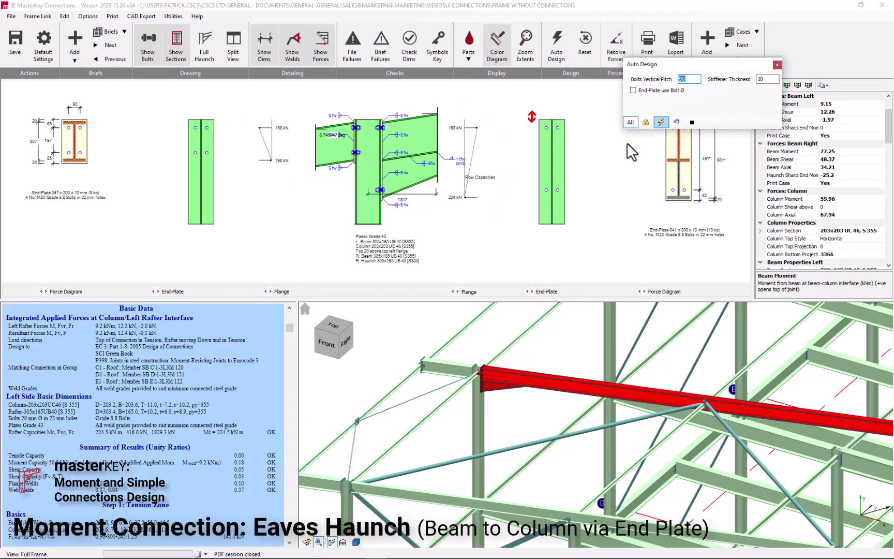
{"action": "scroll", "coordinate": [215, 378], "scroll_direction": "down", "scroll_amount": 5}
{"action": "scroll", "coordinate": [214, 378], "scroll_direction": "up", "scroll_amount": 7}
{"action": "scroll", "coordinate": [214, 378], "scroll_direction": "down", "scroll_amount": 20}
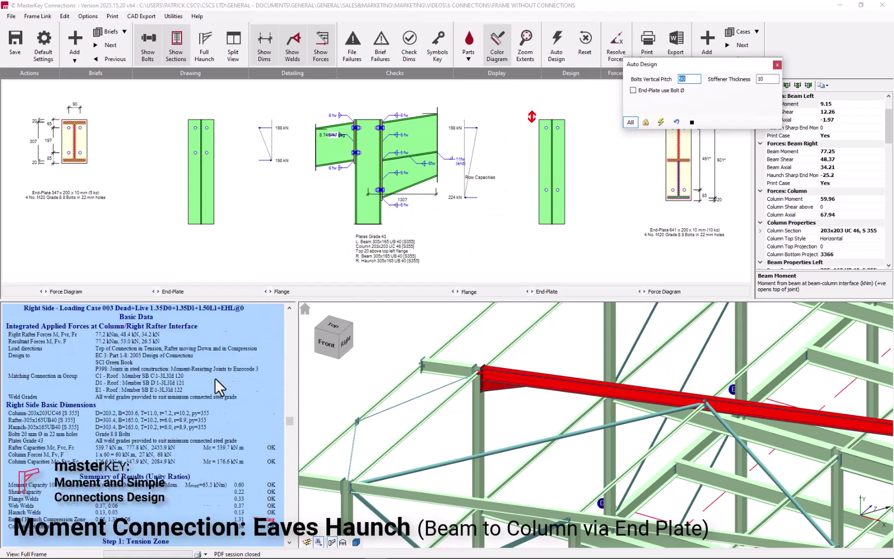
{"action": "scroll", "coordinate": [214, 378], "scroll_direction": "down", "scroll_amount": 8}
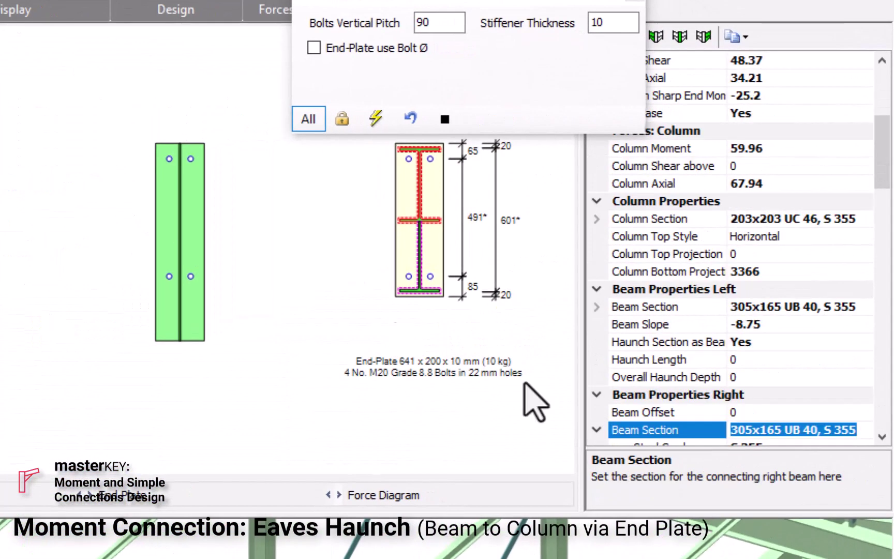
Set the thickness of the right main end-of-haunch stiffener to 10 mm in the eaves connection
{"action": "scroll", "coordinate": [769, 420], "scroll_direction": "down", "scroll_amount": 3}
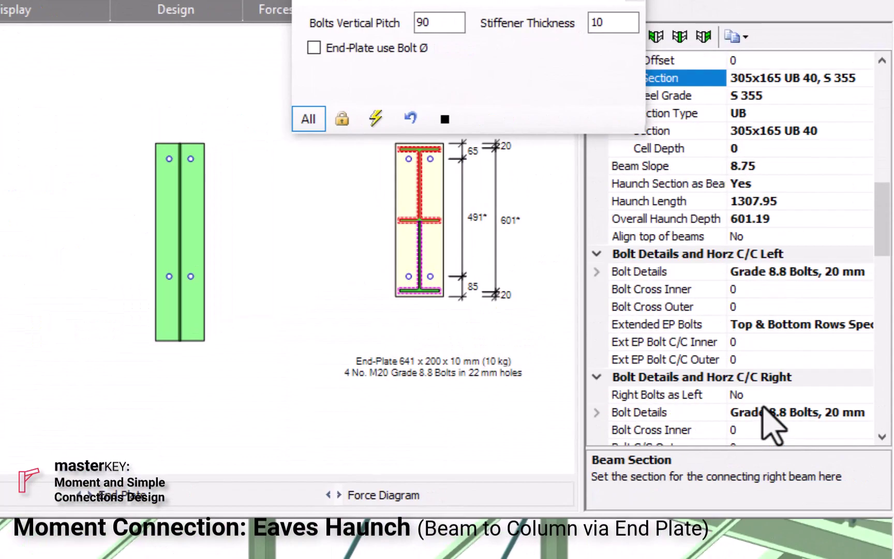
{"action": "scroll", "coordinate": [769, 419], "scroll_direction": "down", "scroll_amount": 6}
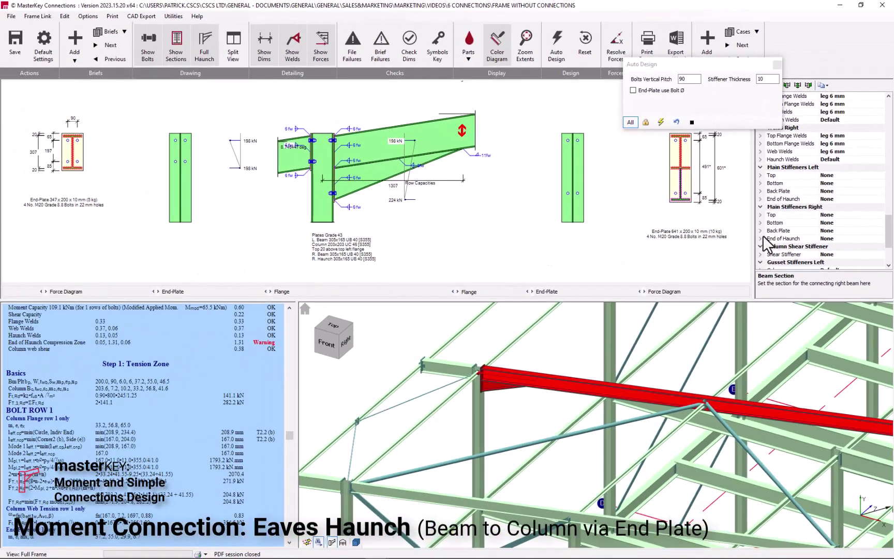
{"action": "left_click", "coordinate": [763, 238]}
{"action": "type", "text": "10"}
{"action": "key", "text": "Return"}
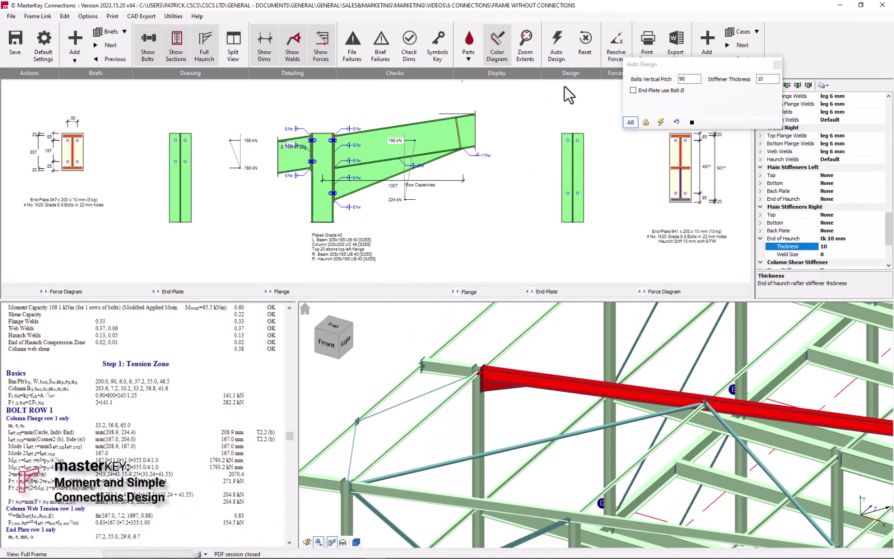
Add an Apex moment connection at the other end of the haunched roof rafter, auto-design it and review its stiffener properties
{"action": "left_click", "coordinate": [80, 43]}
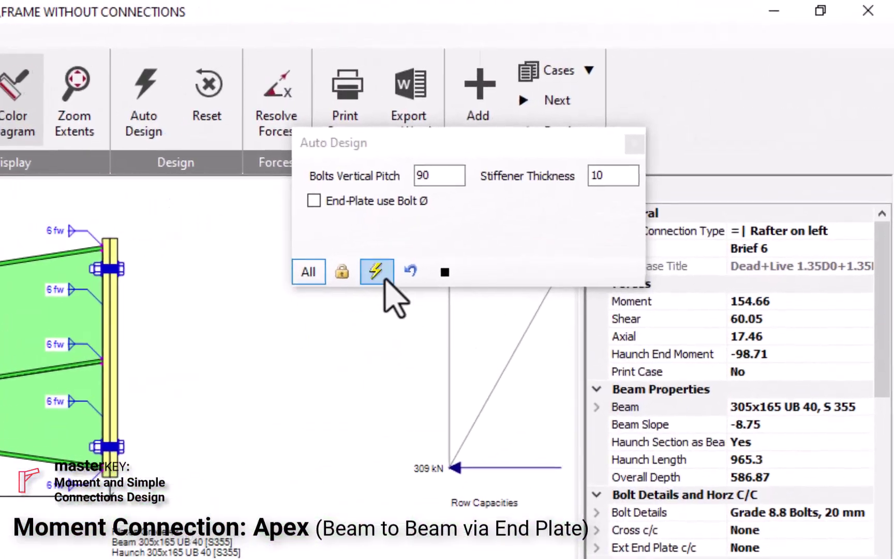
{"action": "left_click", "coordinate": [660, 124]}
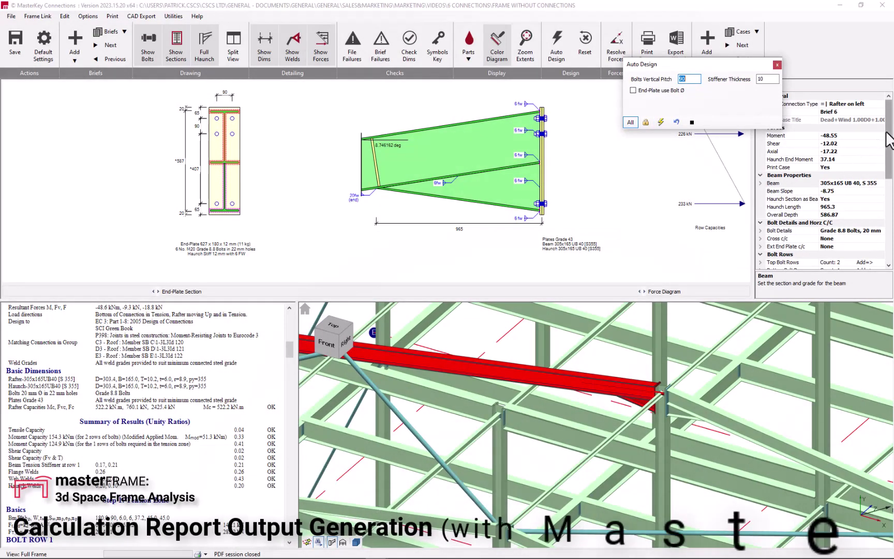
{"action": "left_click_drag", "start_coordinate": [888, 138], "coordinate": [888, 262]}
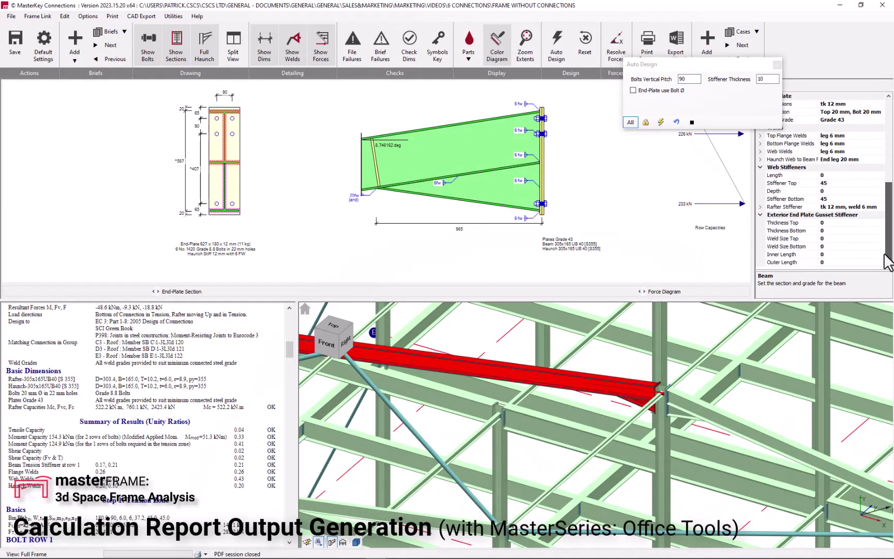
{"action": "left_click", "coordinate": [775, 66]}
Prepare the Word export of all briefs, automatically selecting the top 1 critical load case for printing on every connection
{"action": "left_click", "coordinate": [677, 45]}
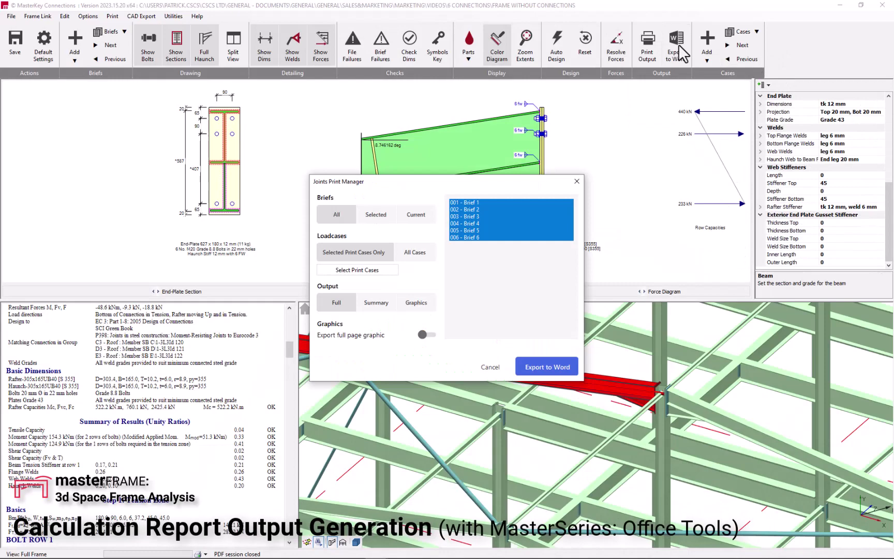
{"action": "left_click", "coordinate": [370, 270]}
{"action": "left_click", "coordinate": [589, 352]}
{"action": "key", "text": "Return"}
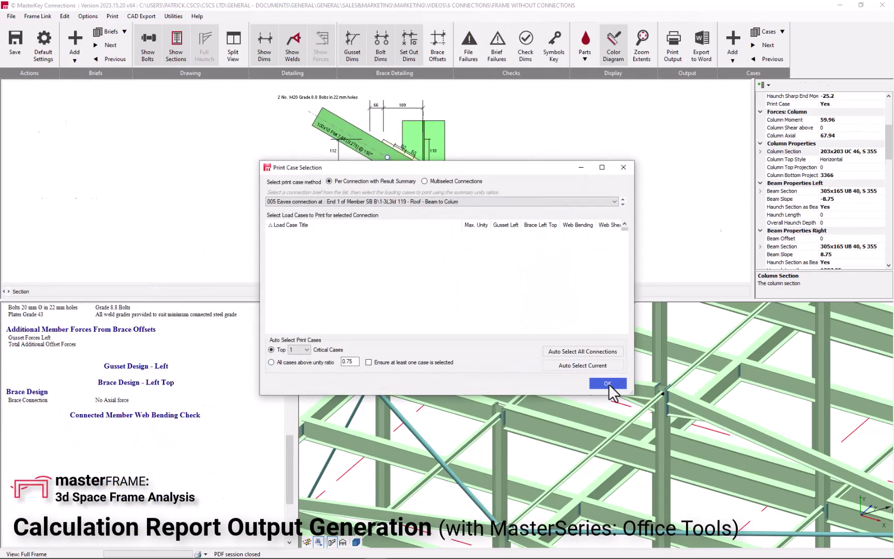
{"action": "left_click", "coordinate": [608, 383]}
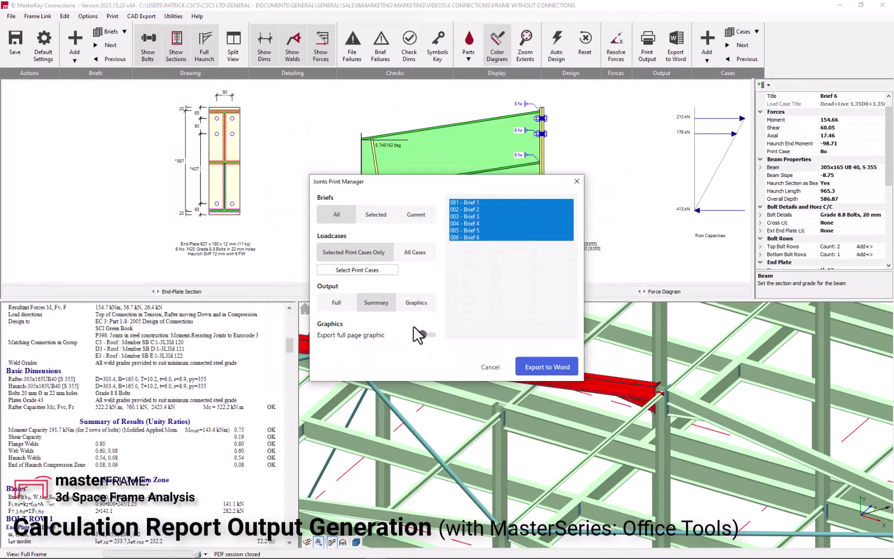
Export the Summary output for all briefs to Word and look over the pages of the calculation report
{"action": "left_click", "coordinate": [535, 365]}
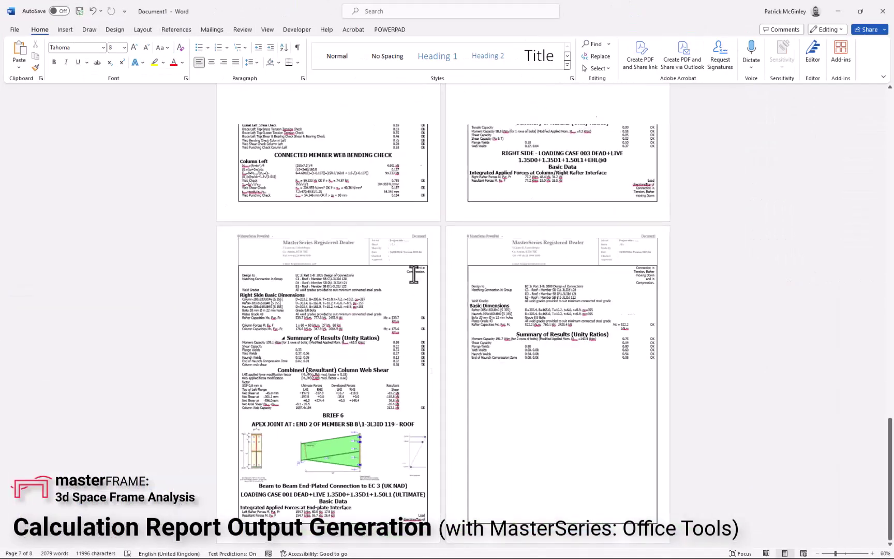
{"action": "scroll", "coordinate": [411, 336], "scroll_direction": "up", "scroll_amount": 2}
{"action": "scroll", "coordinate": [352, 372], "scroll_direction": "down", "scroll_amount": 1, "text": "ctrl"}
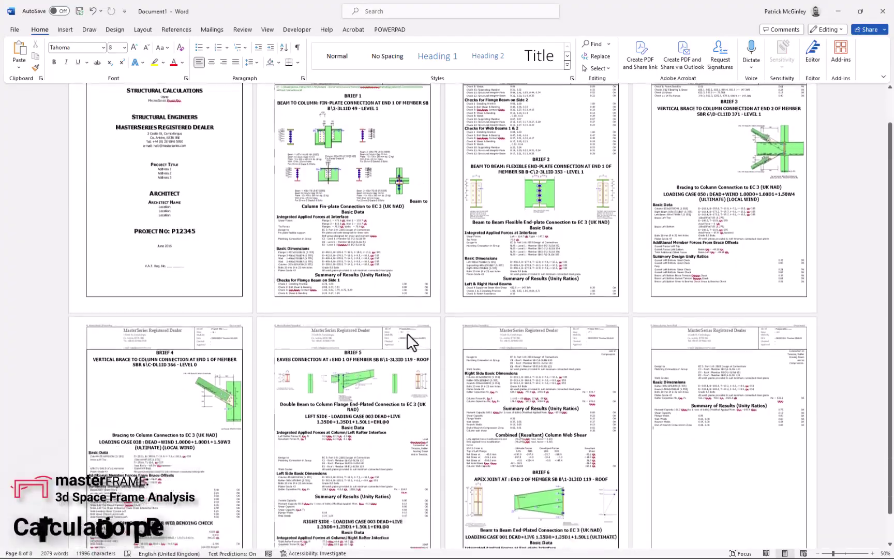